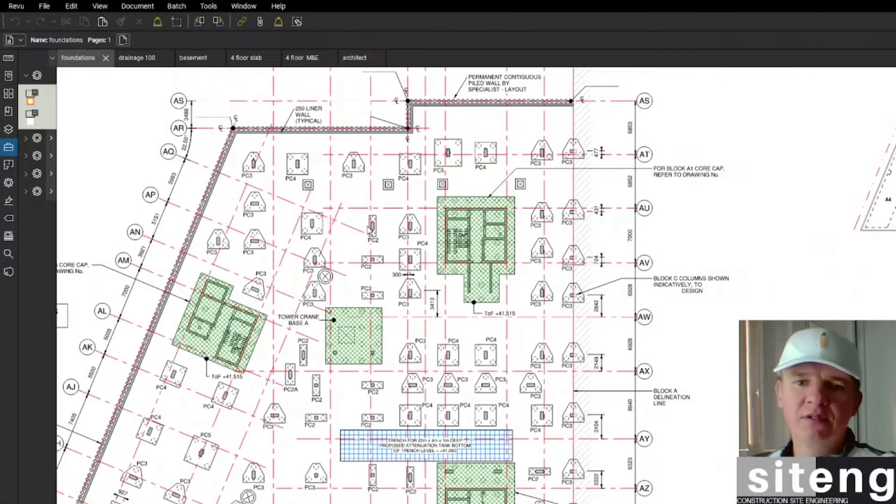
Preview the foundation and drainage overlay, the foundations drawing with the drainage snapshot on it, and the fourth-floor M&E drawing.
key(ctrl+Tab)
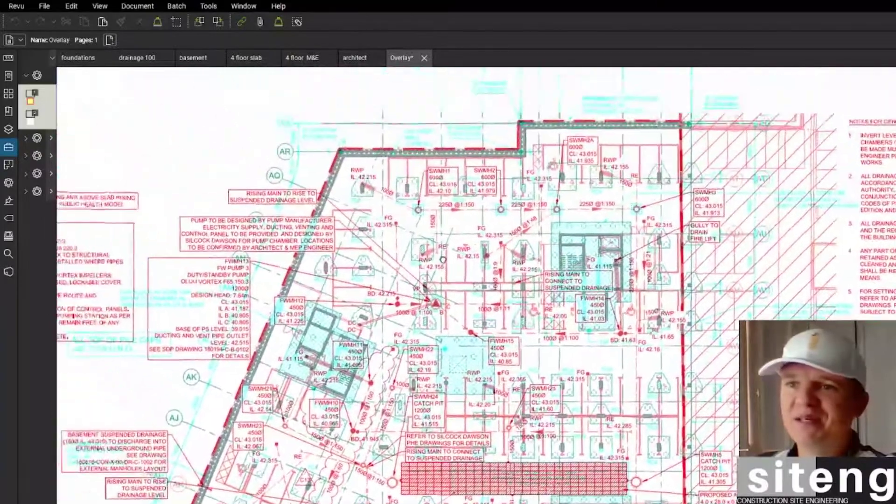
scroll(443, 260, up, 5)
key(ctrl+Tab)
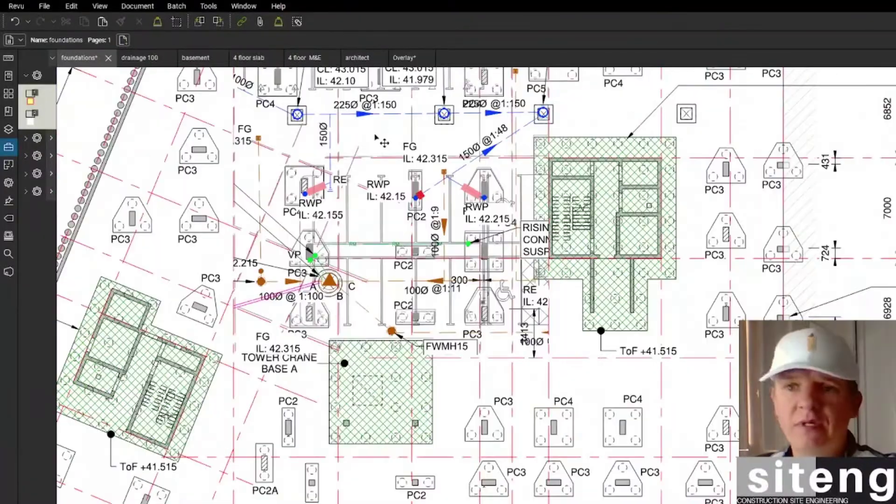
scroll(378, 140, up, 5)
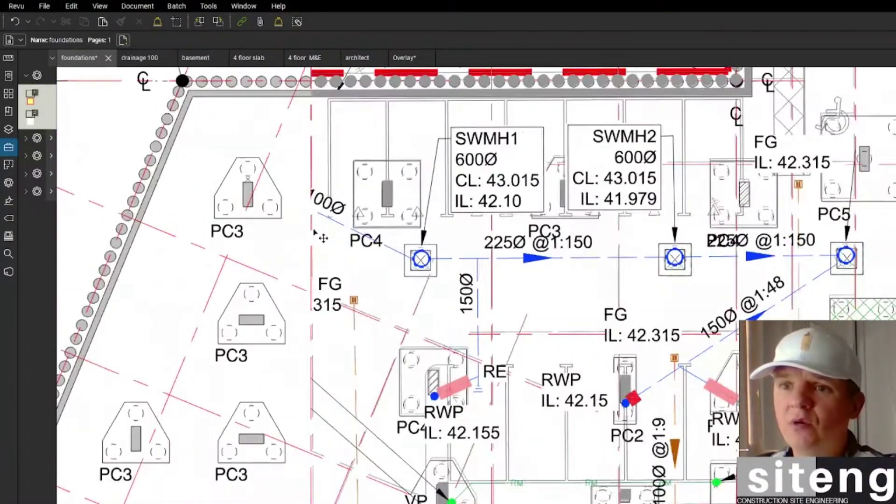
drag(402, 246, 399, 254)
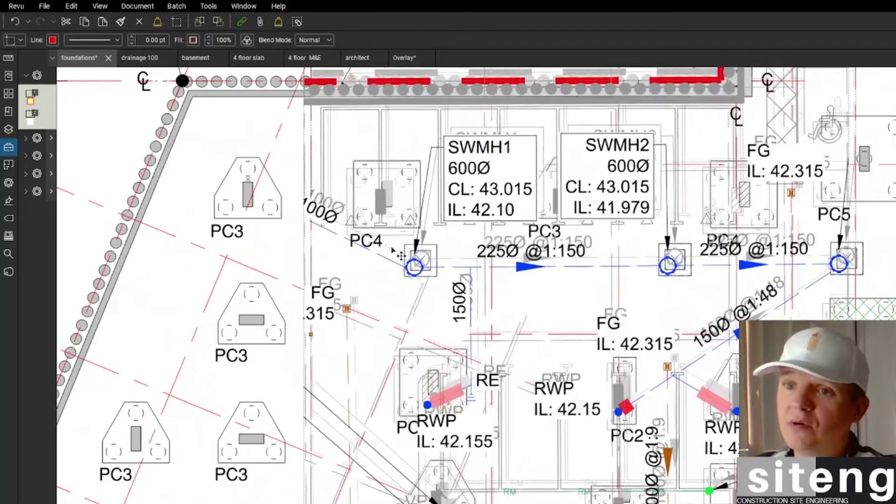
key(ctrl+z)
key(ctrl+Tab)
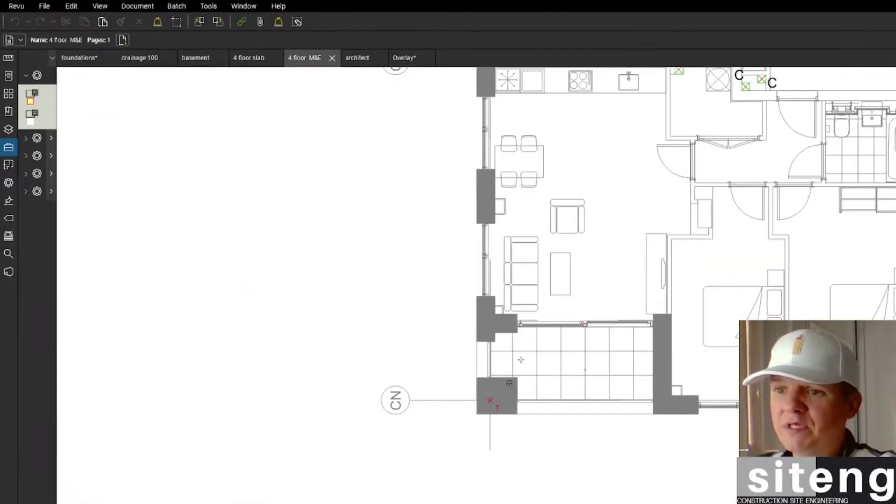
scroll(507, 379, down, 5)
scroll(514, 262, up, 10)
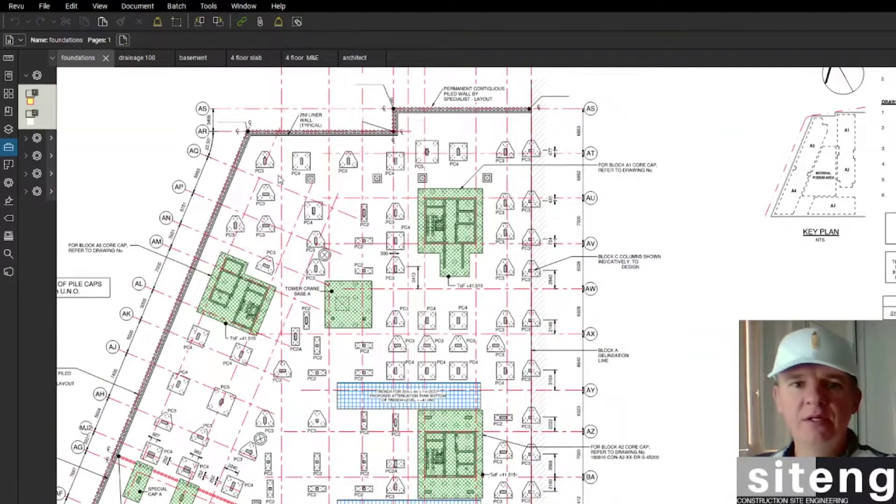
Examine the pile caps and core caps on the foundations drawing.
scroll(280, 180, up, 3)
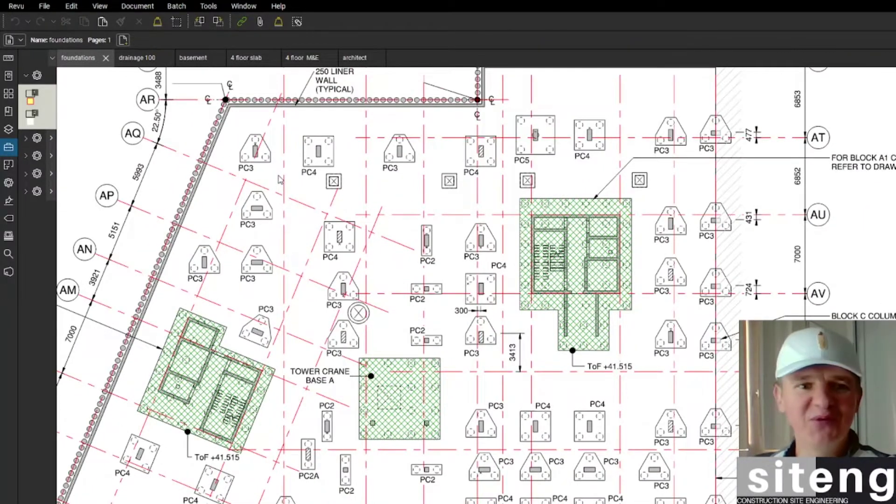
scroll(279, 179, down, 3)
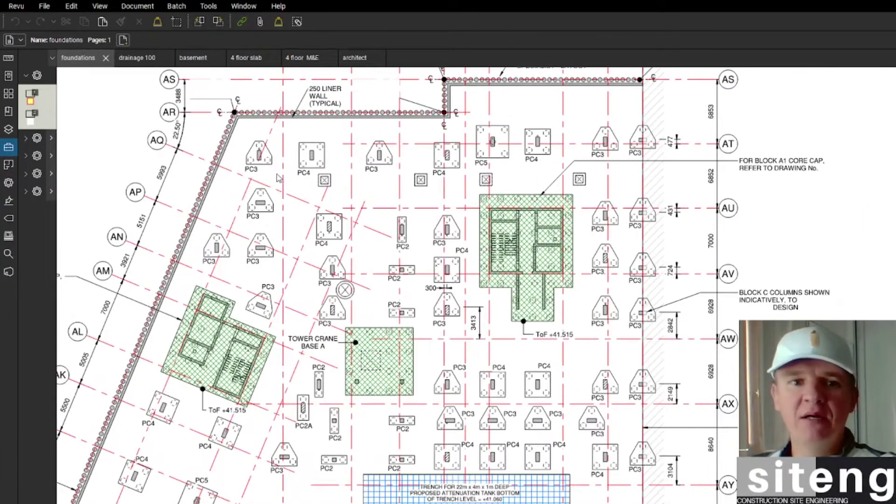
scroll(327, 240, up, 3)
scroll(327, 239, down, 3)
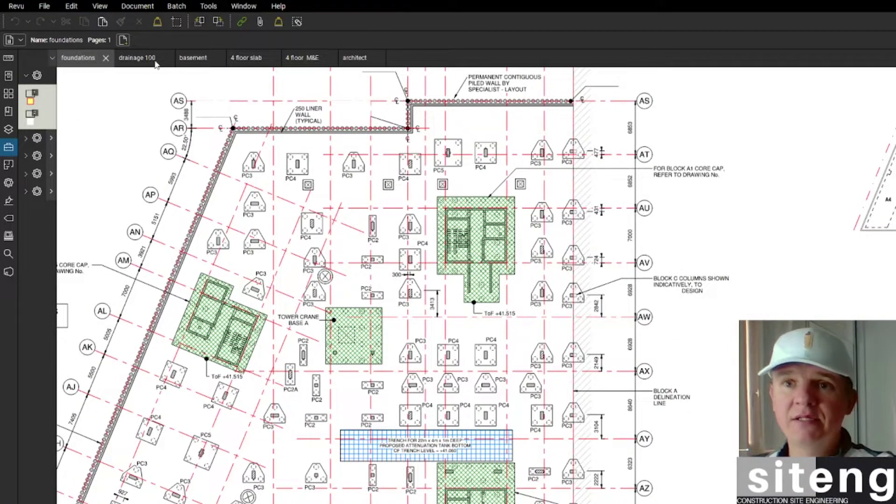
Examine the drainage 100 drawing, especially the highlighted rainwater pipe runs that cross the pile caps near SWMH1.
click(140, 59)
scroll(450, 276, up, 8)
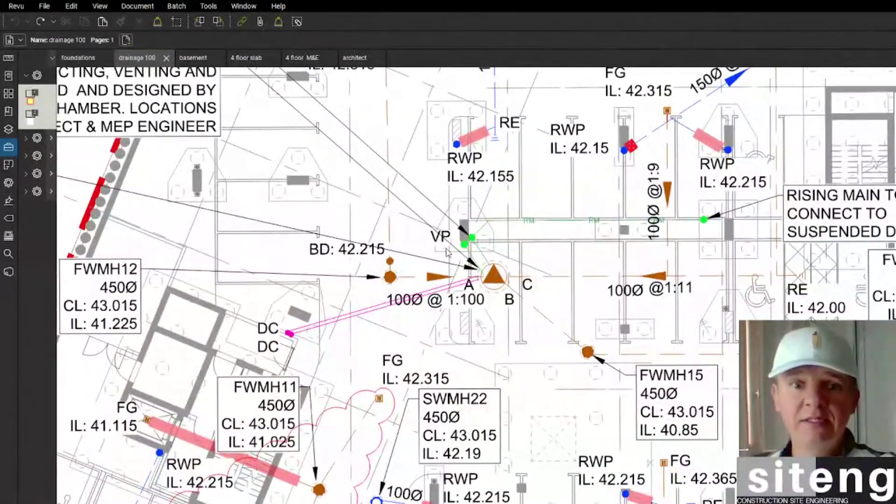
scroll(447, 258, down, 8)
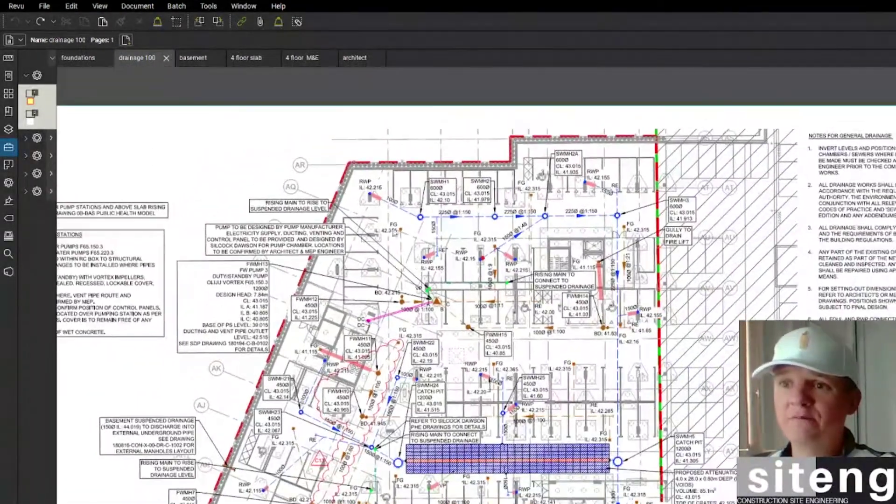
scroll(429, 251, up, 1)
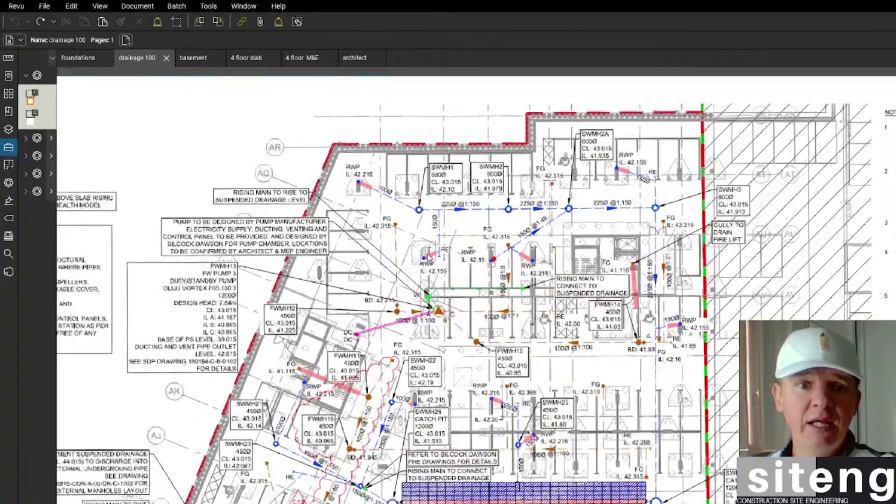
scroll(428, 255, up, 12)
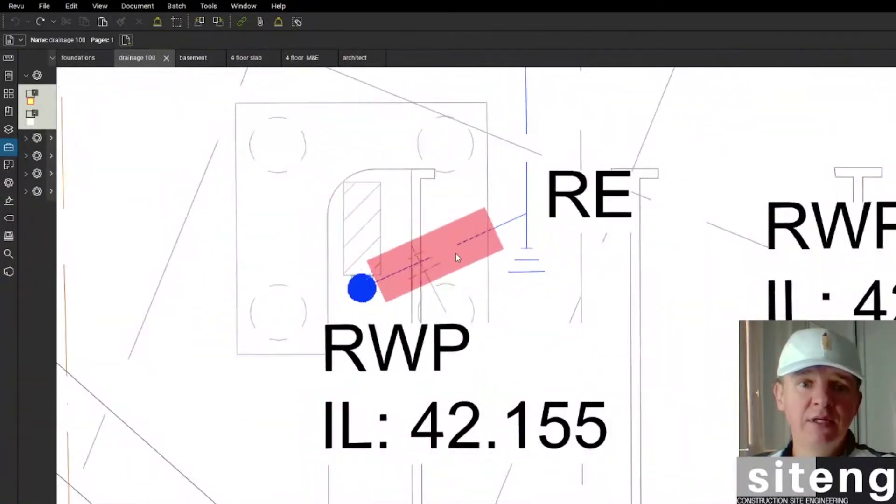
scroll(456, 256, down, 12)
scroll(389, 213, up, 6)
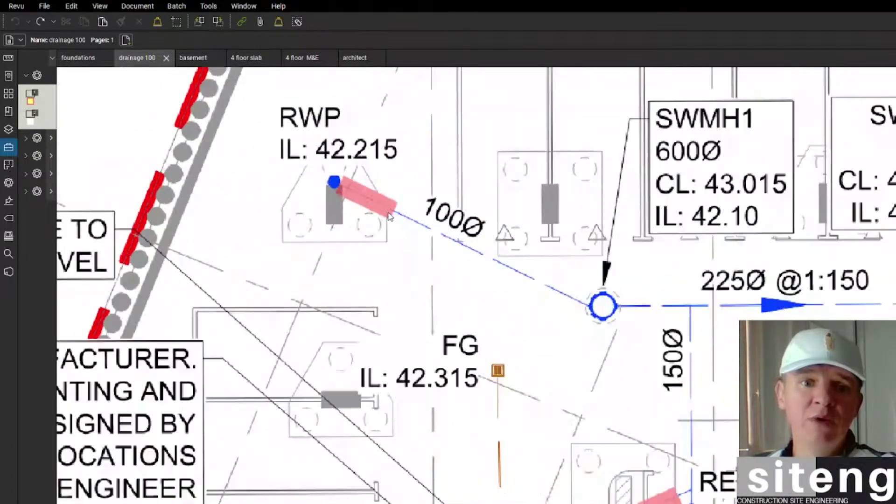
scroll(346, 185, up, 1)
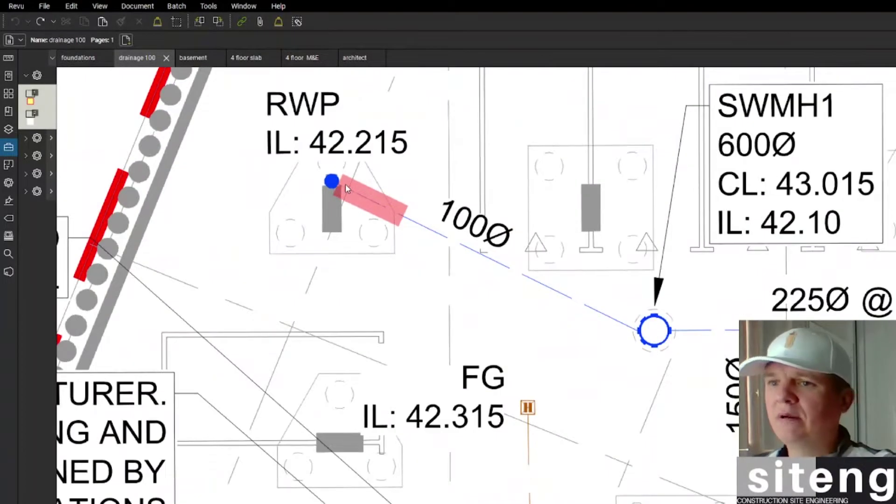
scroll(391, 210, down, 5)
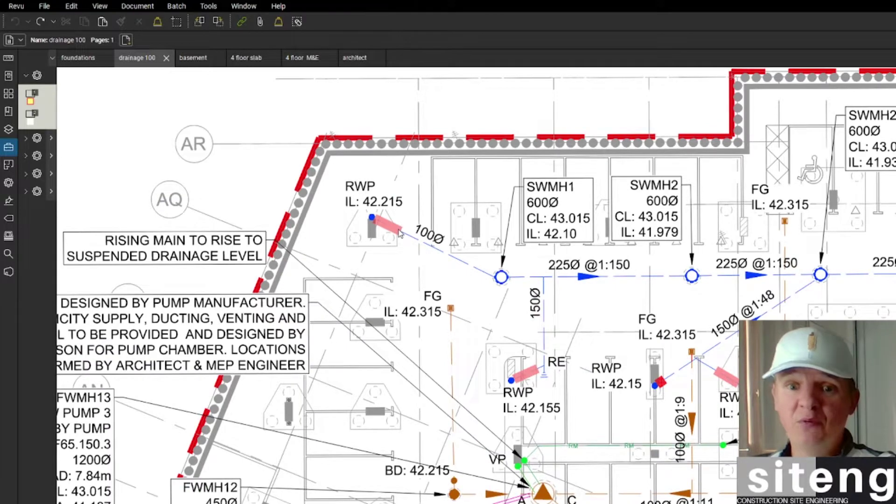
scroll(399, 233, up, 6)
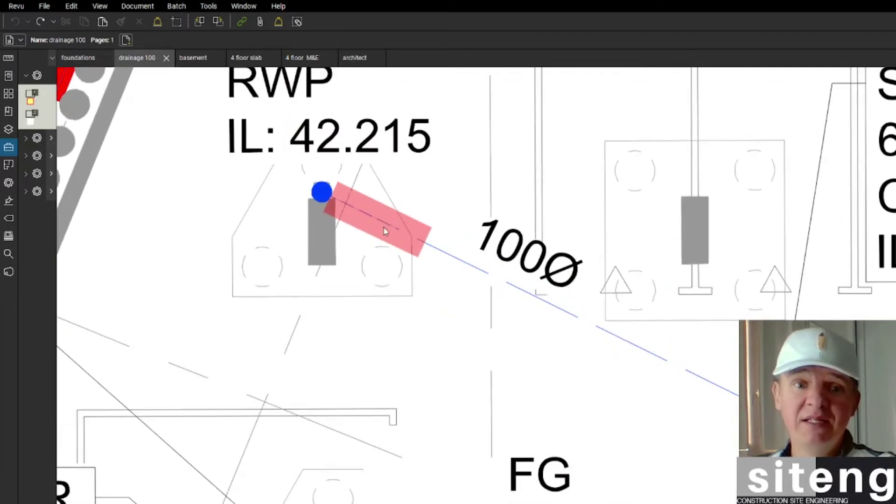
scroll(433, 249, up, 1)
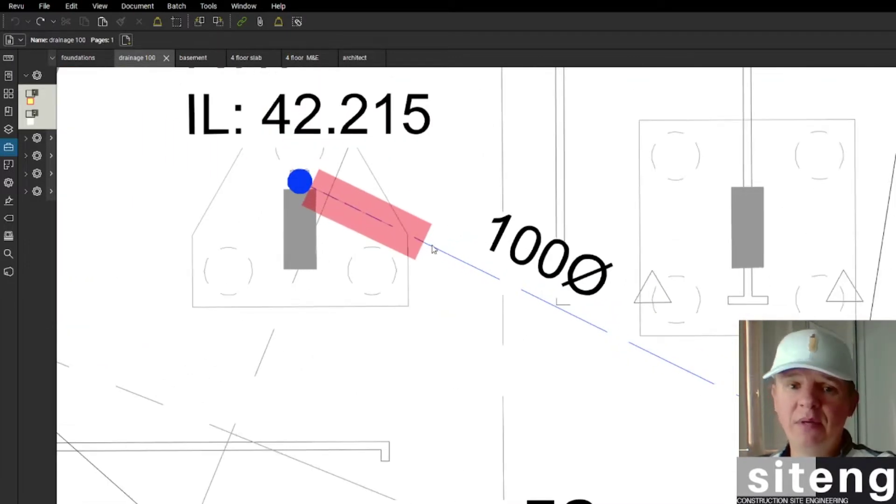
scroll(433, 249, down, 8)
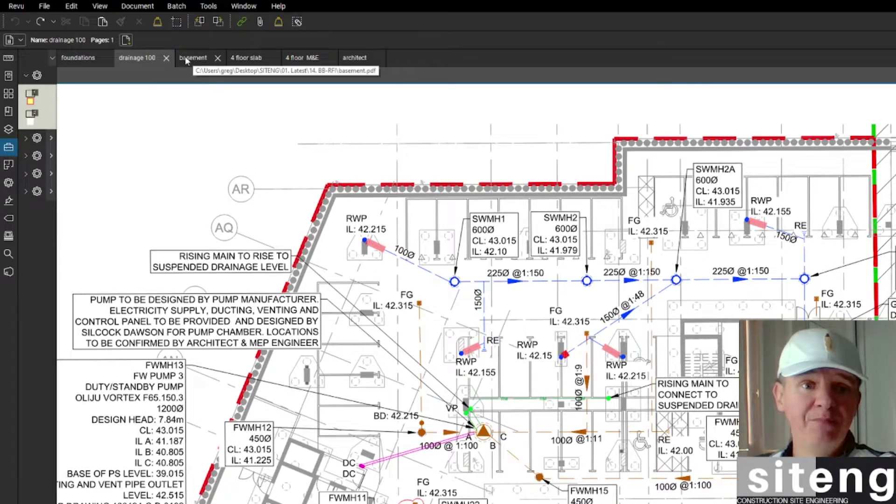
Compare the basement, foundations and drainage 100 drawings, ending on the drainage runs around SWMH1 and SWMH2.
click(185, 57)
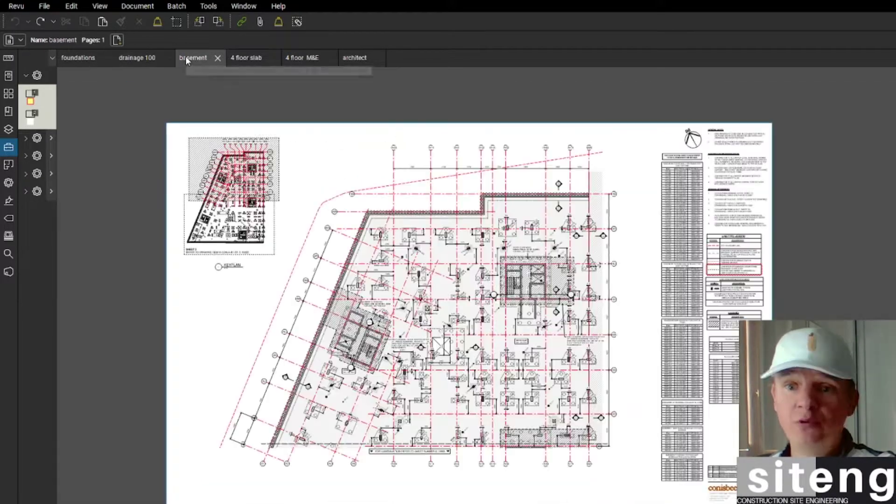
click(78, 57)
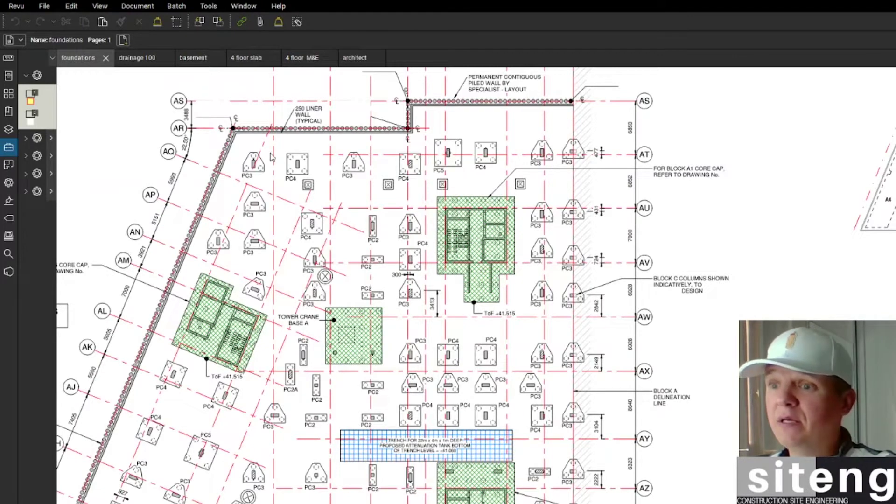
click(138, 58)
scroll(464, 336, up, 5)
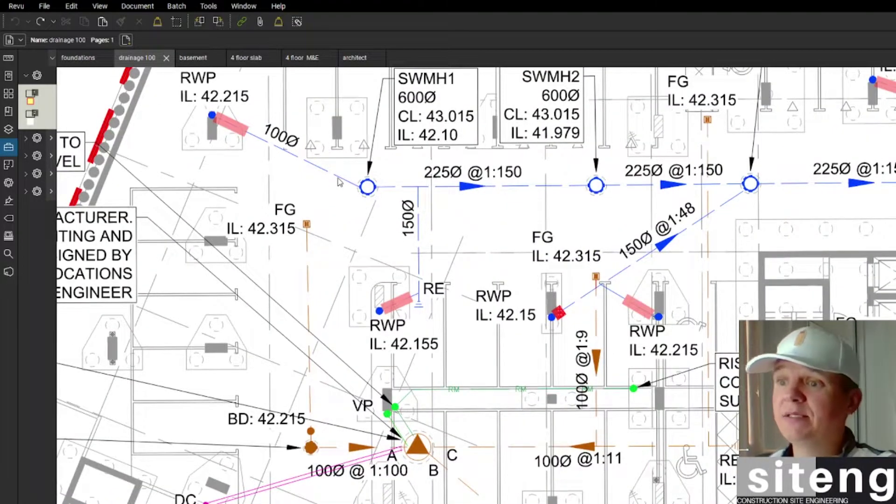
Examine the basement drawing's column, manhole and rainwater pipe setting-out dimensions around gridlines AQ to AN.
click(192, 59)
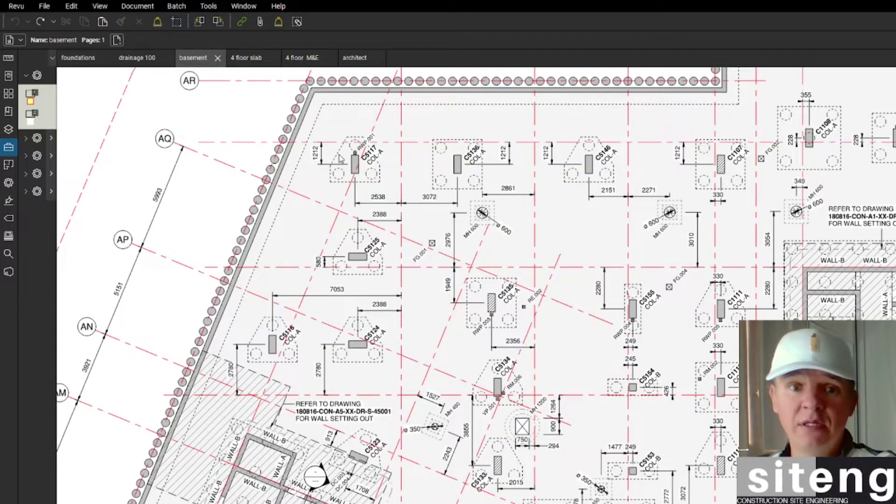
scroll(343, 157, up, 2)
scroll(403, 182, down, 5)
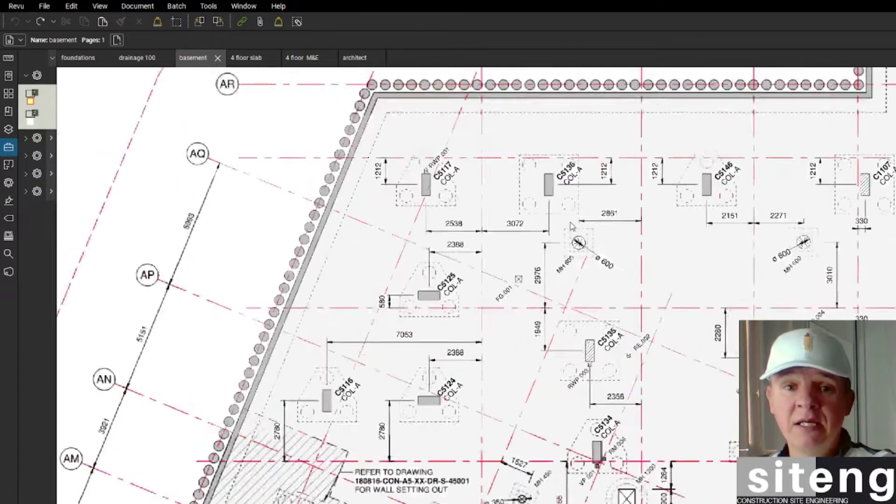
scroll(545, 238, up, 4)
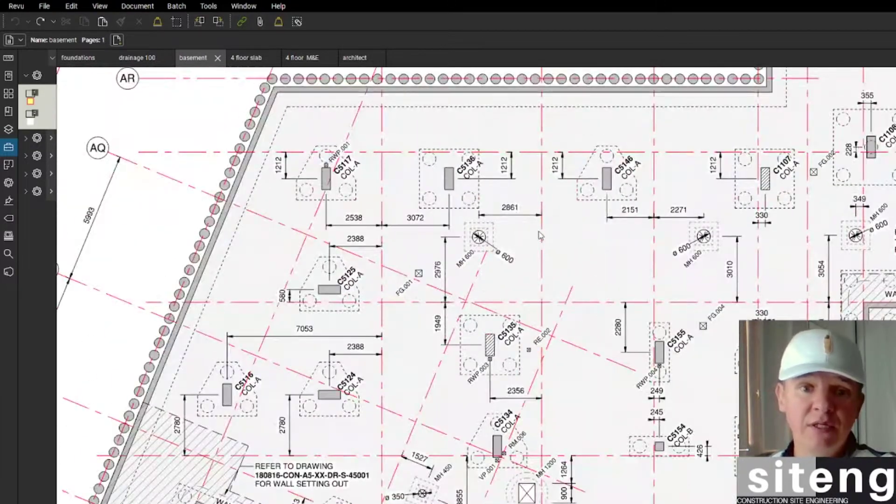
scroll(503, 216, up, 2)
scroll(566, 252, up, 4)
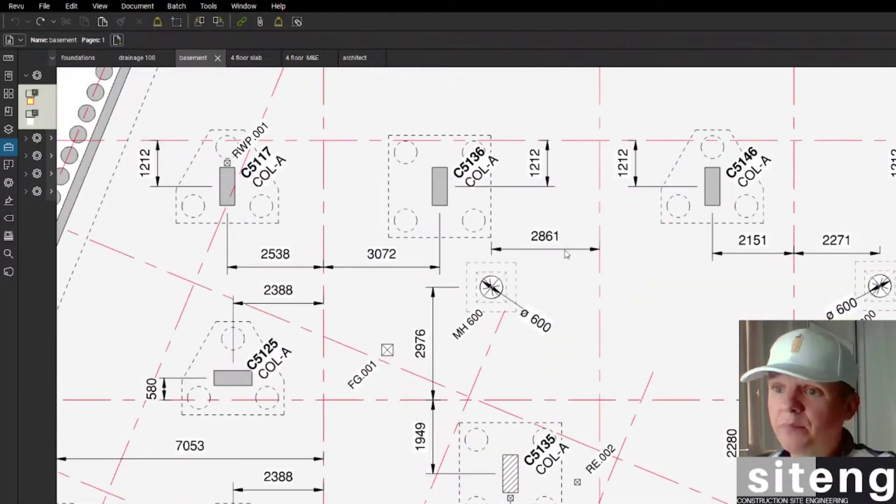
scroll(530, 254, down, 8)
scroll(504, 254, up, 4)
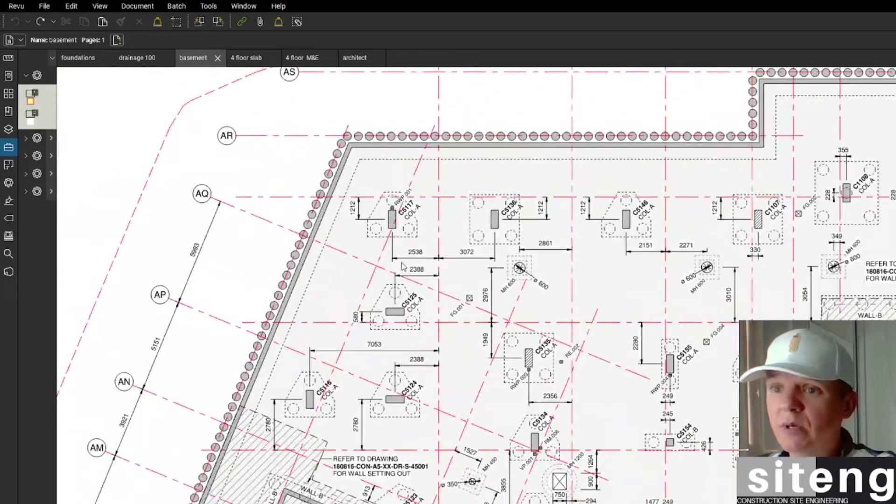
scroll(399, 263, up, 2)
scroll(423, 303, down, 2)
scroll(406, 327, down, 3)
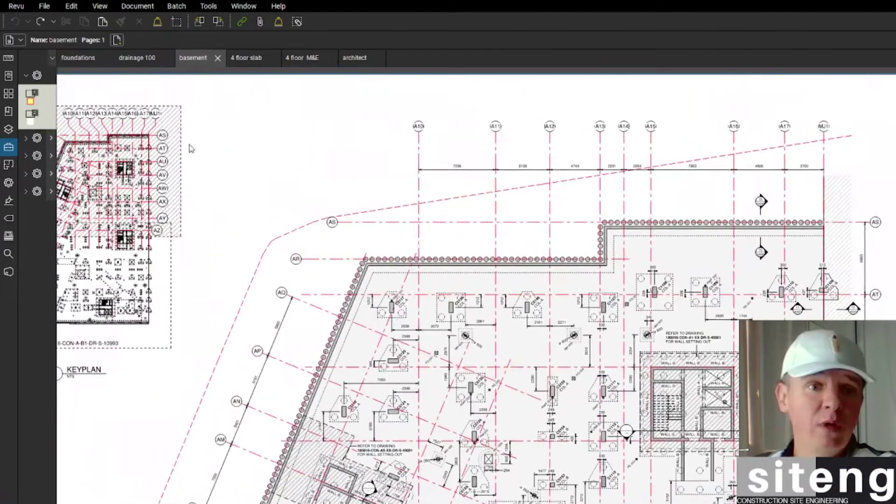
Start a page overlay from the foundations drawing, combining foundations.pdf and drainage 100.pdf.
click(76, 59)
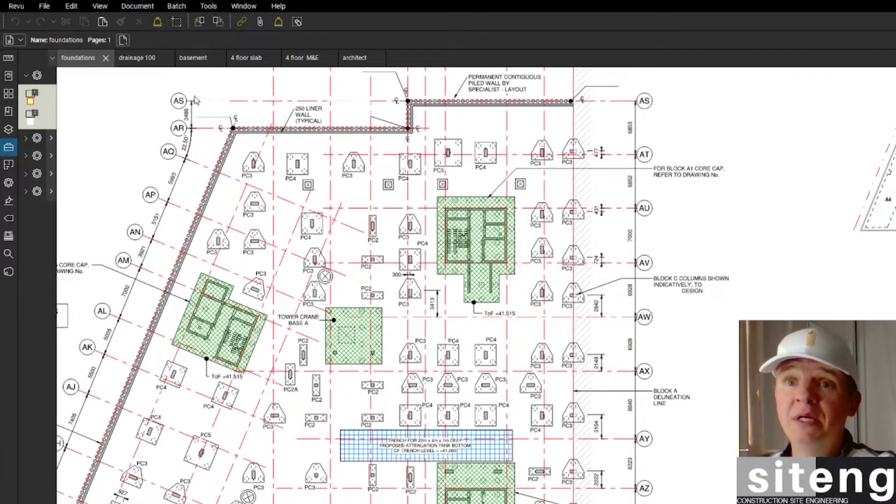
click(137, 8)
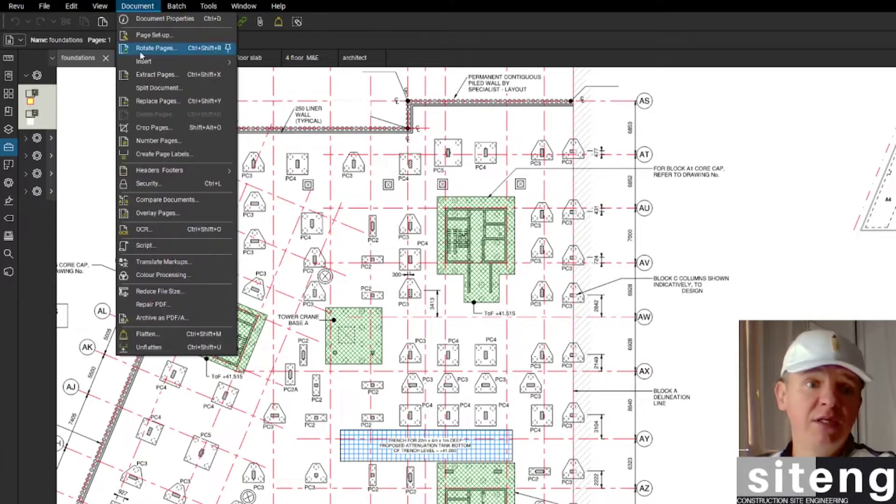
click(178, 216)
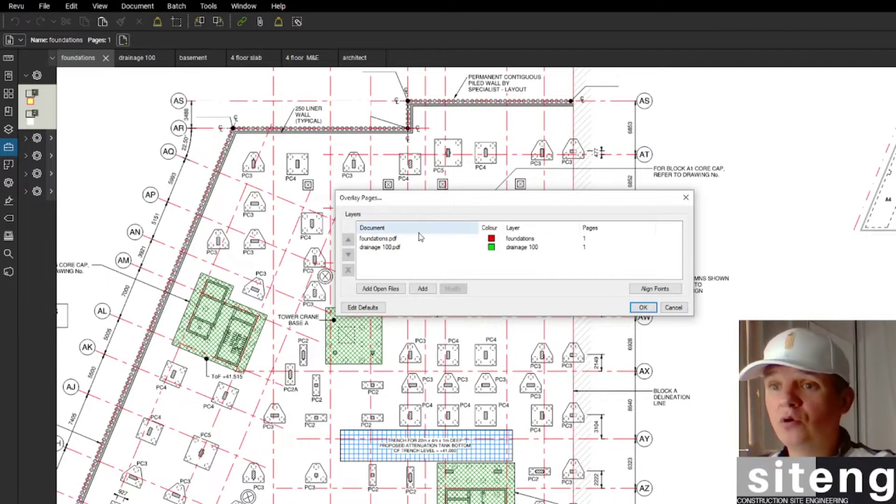
Set the overlay colour of the foundations layer to cyan.
click(492, 240)
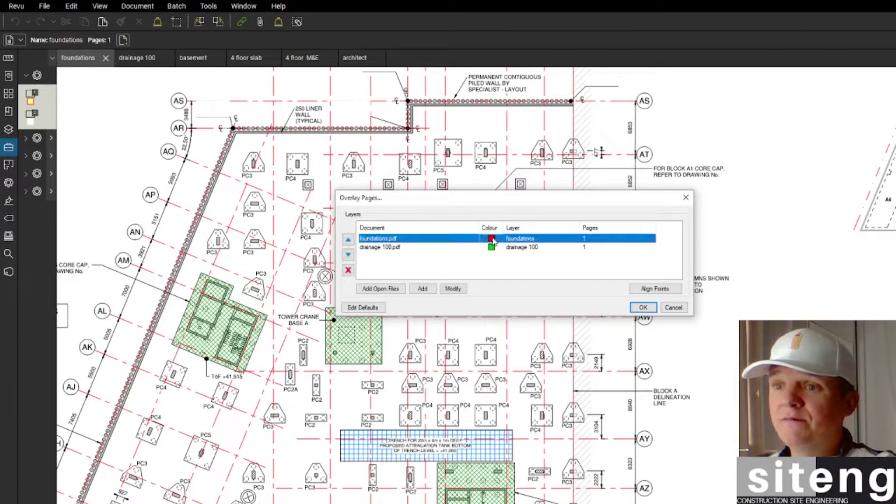
double_click(493, 240)
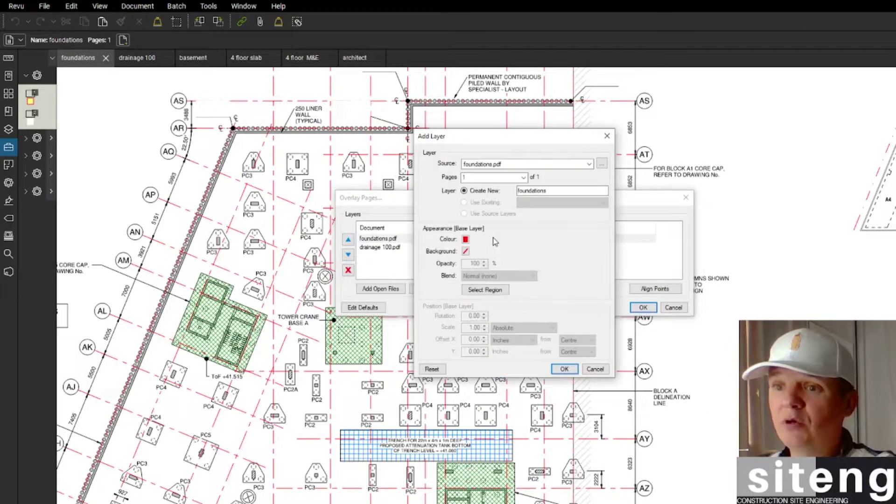
click(465, 239)
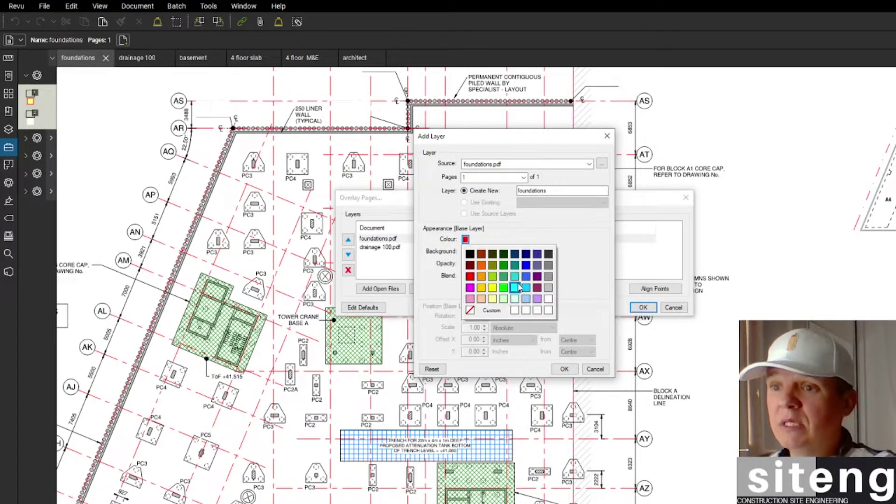
click(515, 286)
click(565, 369)
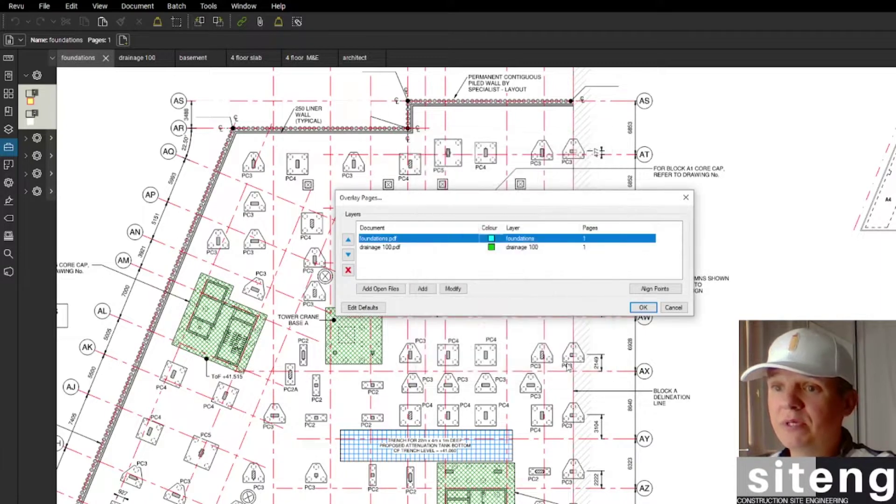
Set the overlay colour of the drainage 100 layer to red.
click(492, 248)
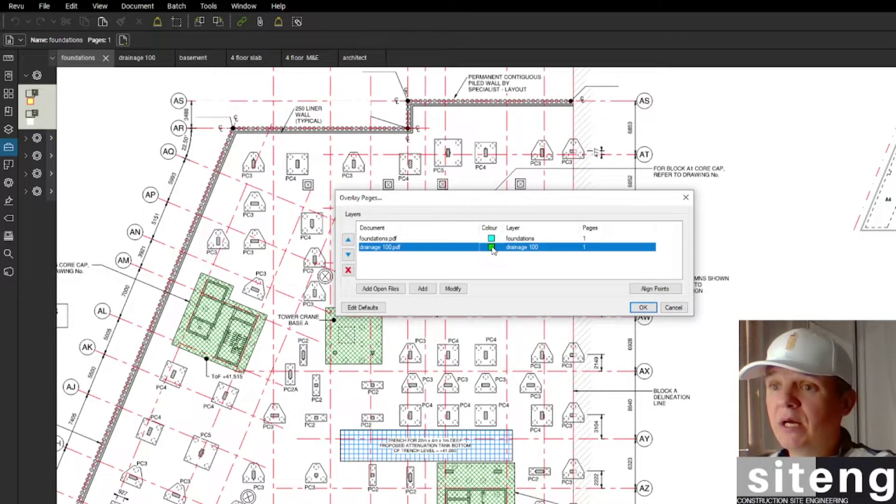
double_click(492, 248)
click(465, 239)
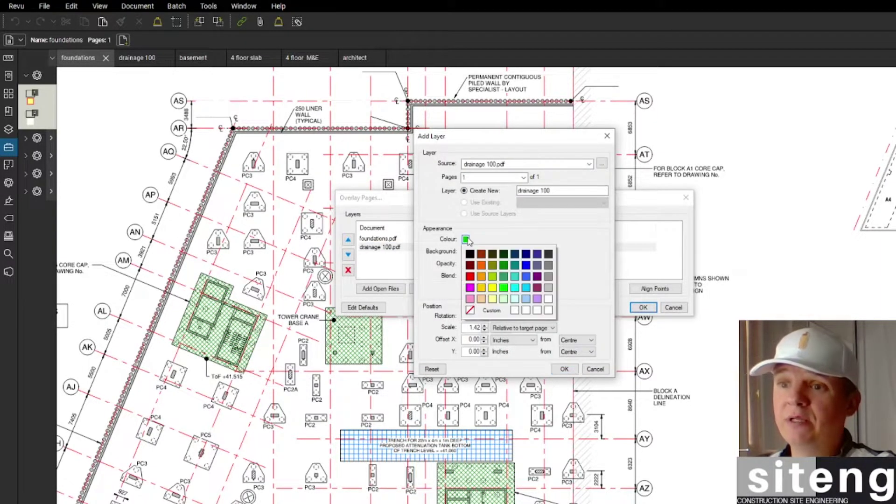
click(470, 276)
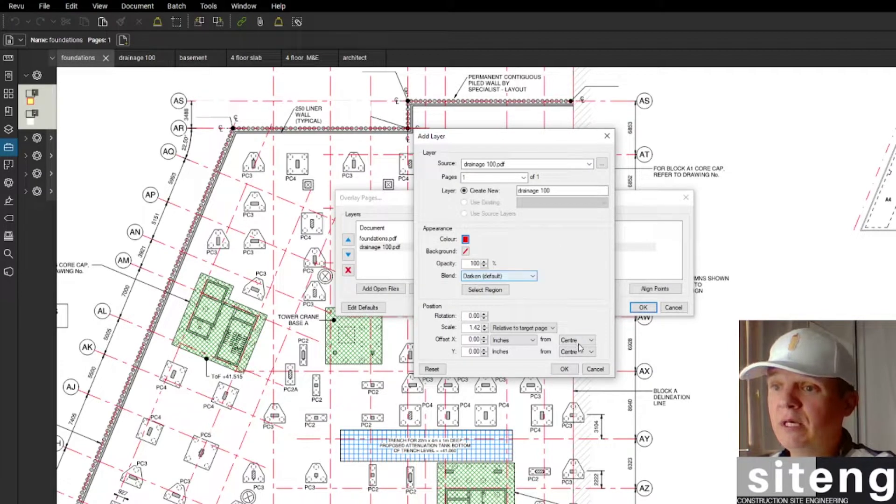
click(565, 368)
click(421, 238)
click(413, 249)
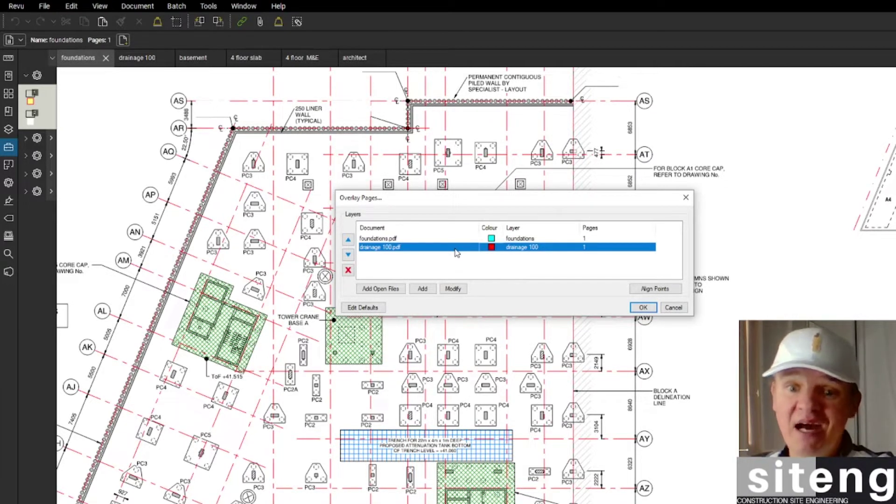
Start point alignment and pick the first two points on the foundations drawing, where gridline AS crosses A10 and A17.
click(656, 289)
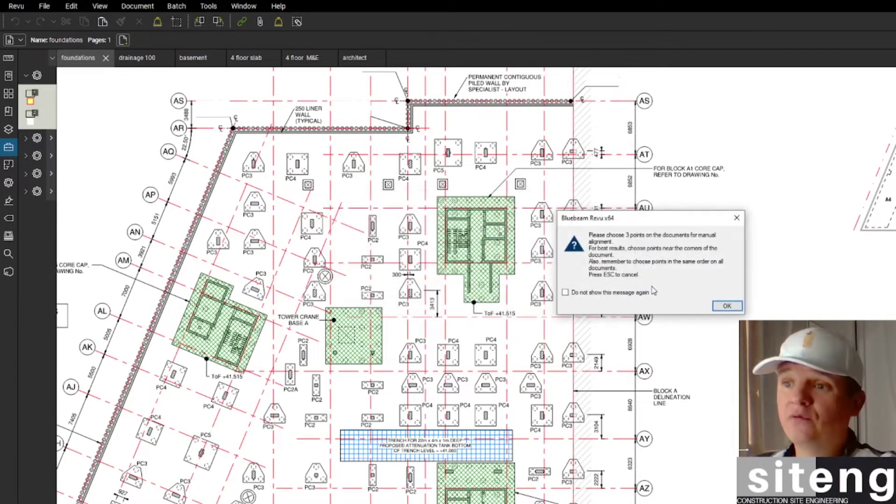
click(728, 307)
scroll(416, 176, up, 2)
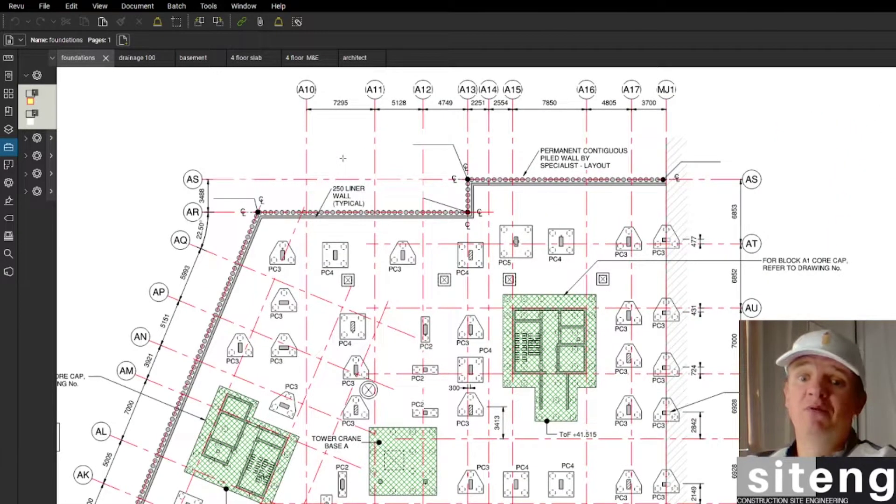
scroll(343, 159, up, 6)
scroll(345, 192, down, 6)
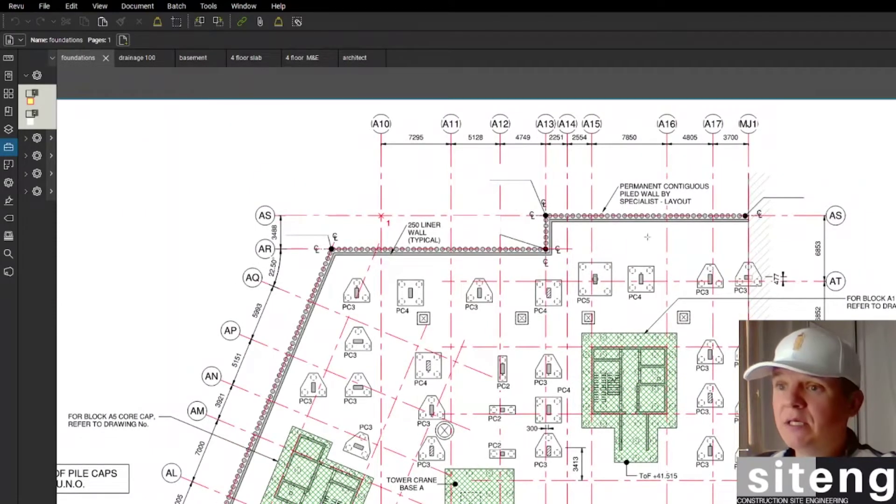
scroll(741, 218, up, 12)
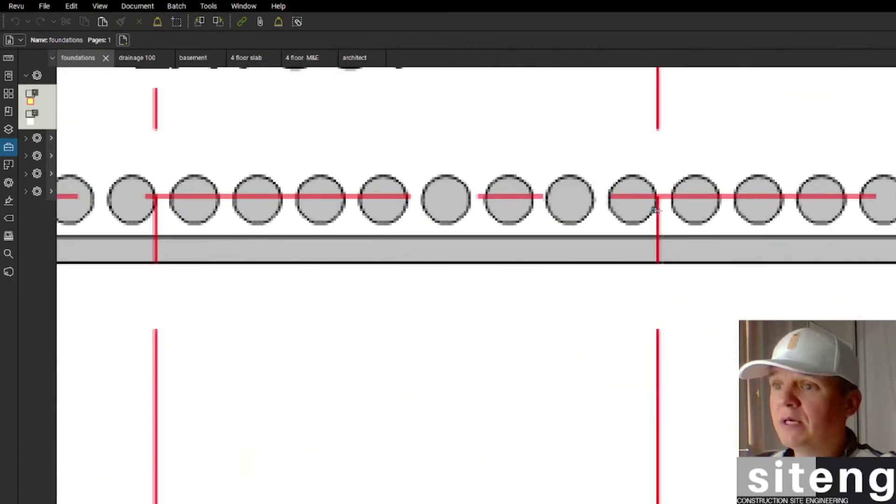
scroll(659, 196, down, 10)
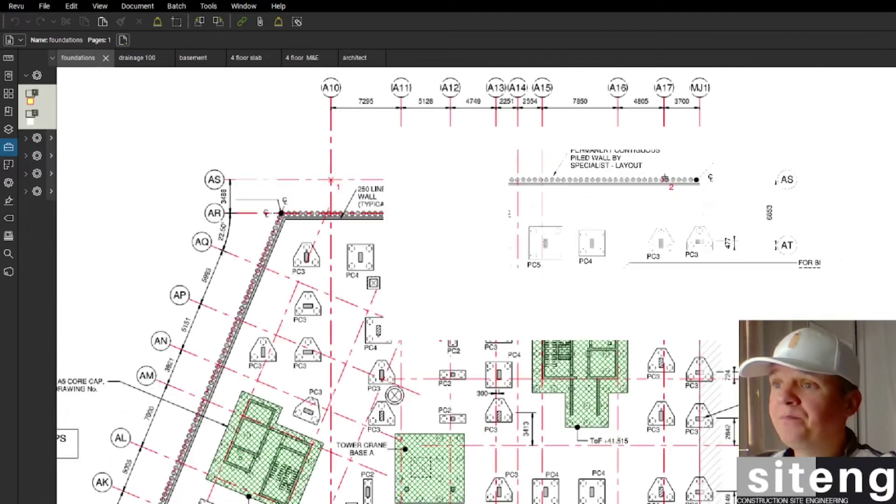
Pick the third foundations alignment point at the gridline intersection beside the PC4 cap marked ToF +42.665, near Special Cap G.
scroll(643, 352, down, 4)
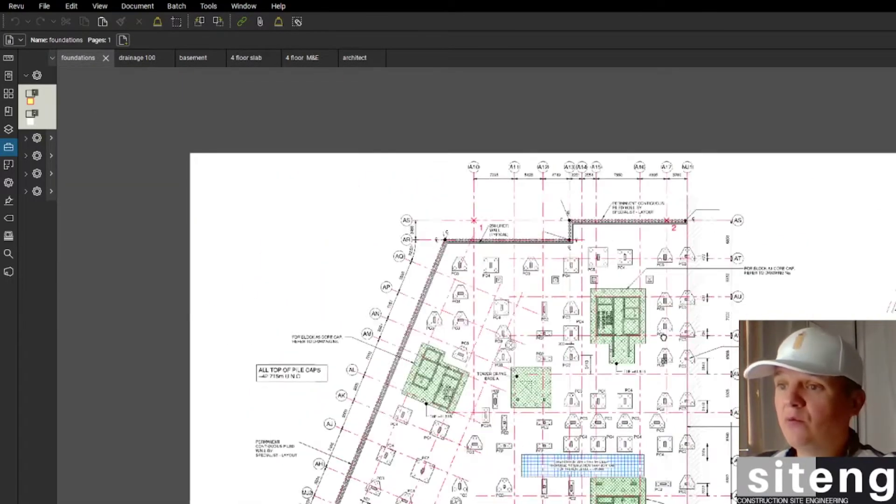
scroll(643, 352, down, 5)
scroll(639, 326, up, 10)
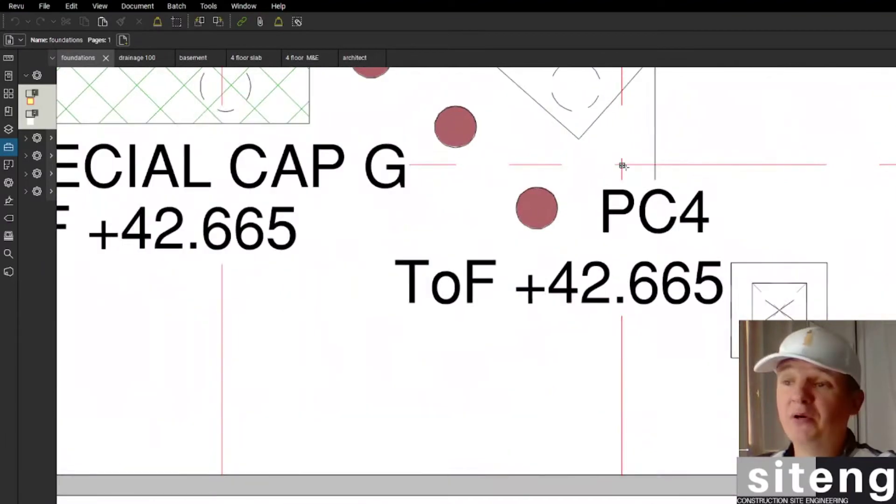
scroll(620, 173, up, 3)
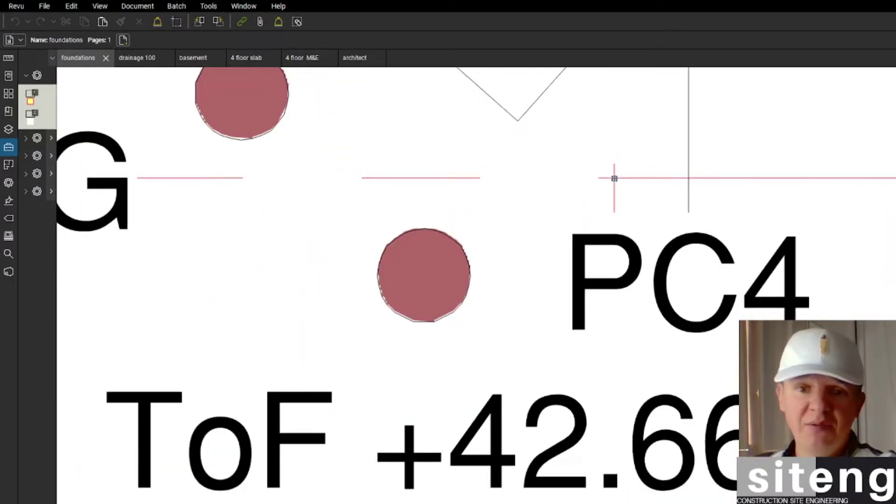
key(ctrl+Tab)
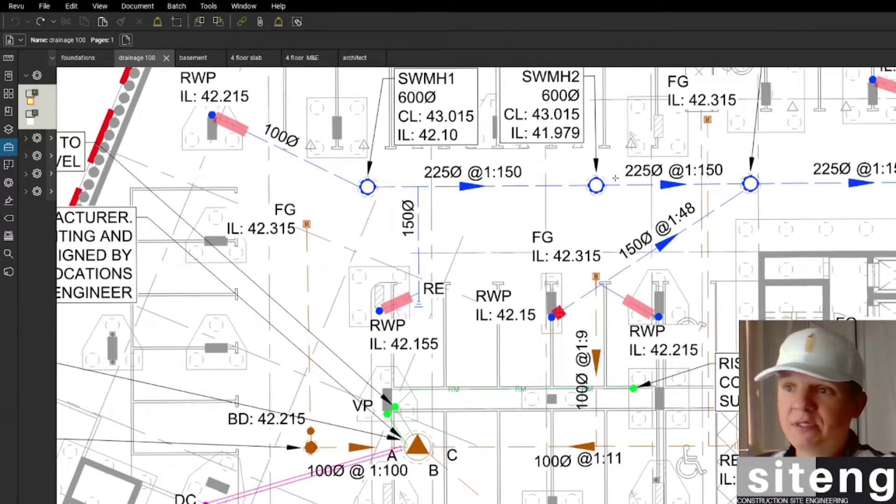
Pick the first alignment point on the drainage 100 drawing at the matching intersection of gridlines AS and A10.
scroll(615, 178, down, 10)
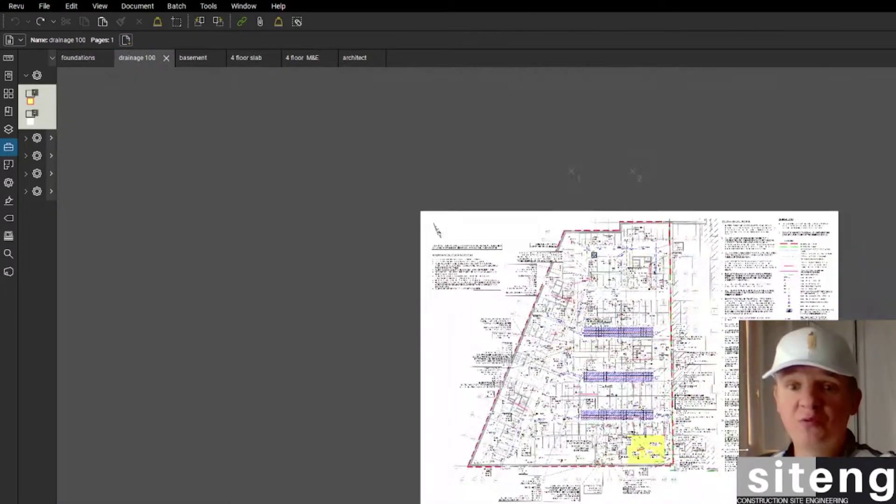
scroll(584, 243, up, 4)
scroll(571, 206, up, 10)
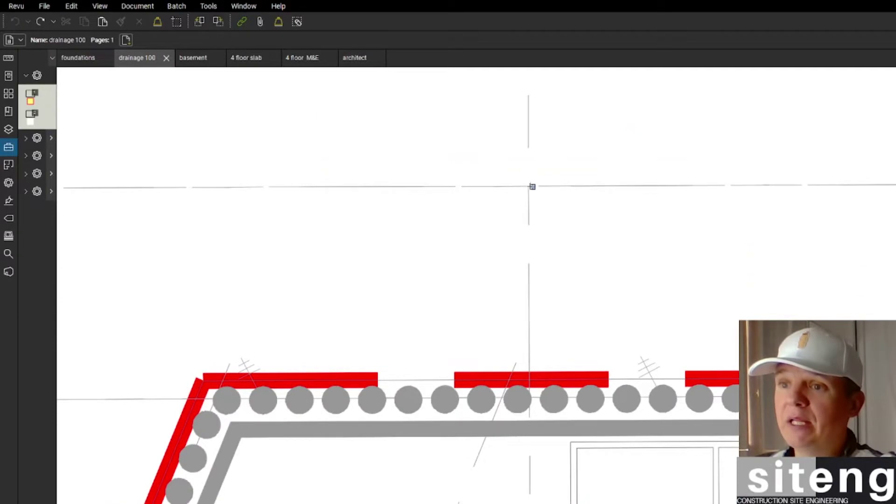
scroll(532, 187, up, 3)
scroll(526, 187, down, 8)
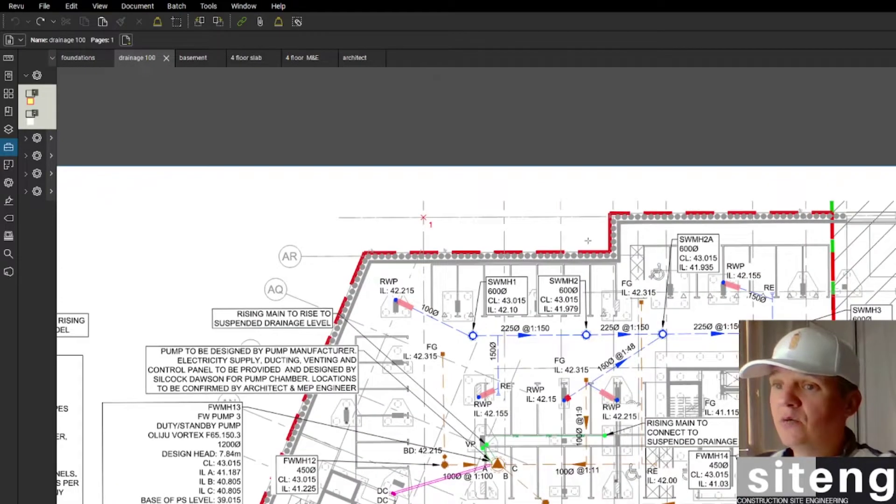
Pick the second drainage alignment point on the piled wall, at the matching intersection of gridlines AS and A17.
scroll(448, 233, down, 2)
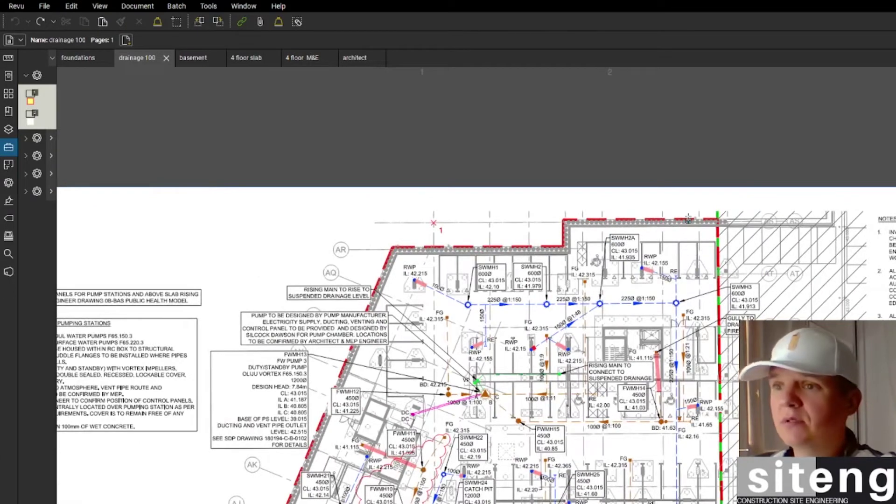
scroll(688, 219, up, 8)
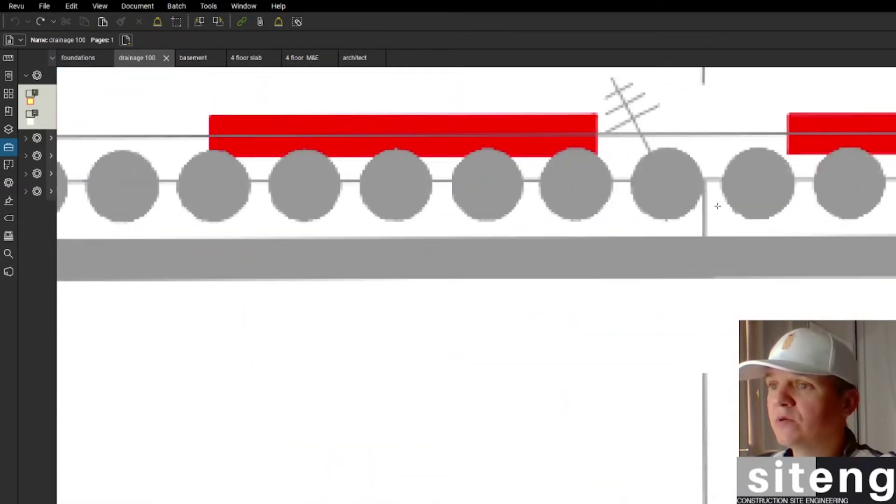
scroll(706, 179, up, 2)
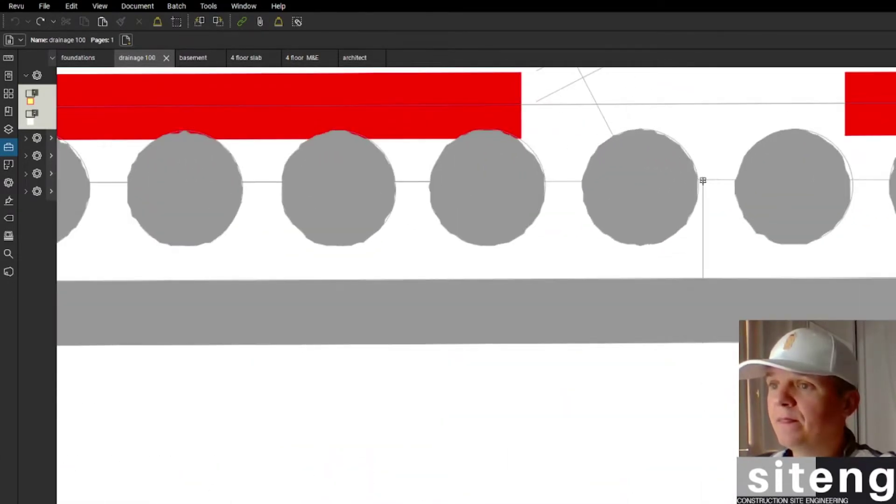
scroll(703, 180, down, 9)
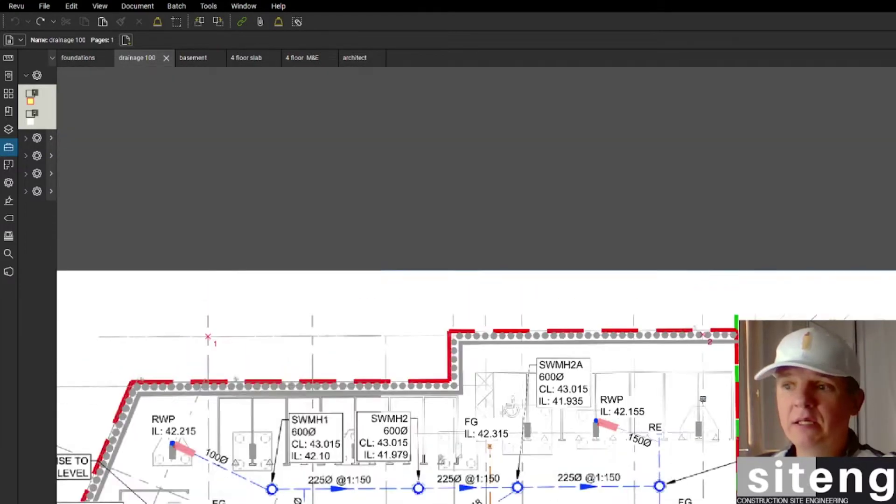
Pick the third drainage alignment point at the gridline intersection beside the water tank room's lower bunded FG, and generate the overlay.
scroll(705, 418, down, 10)
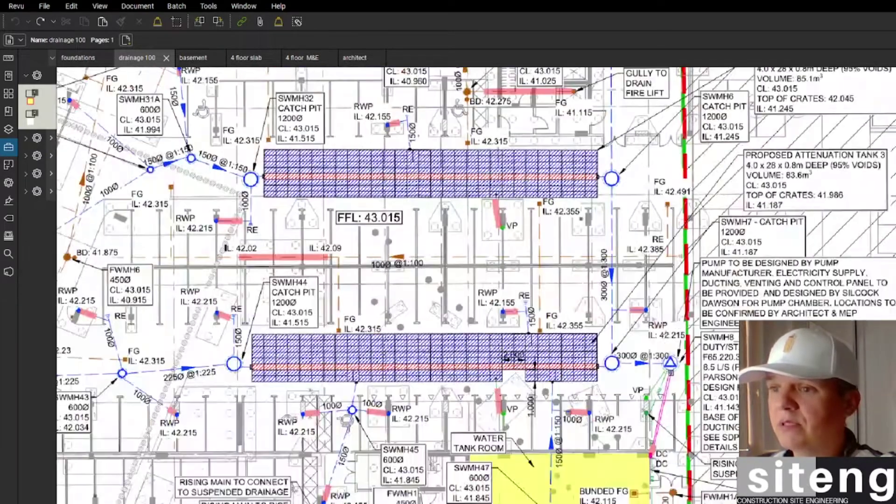
scroll(653, 344, up, 8)
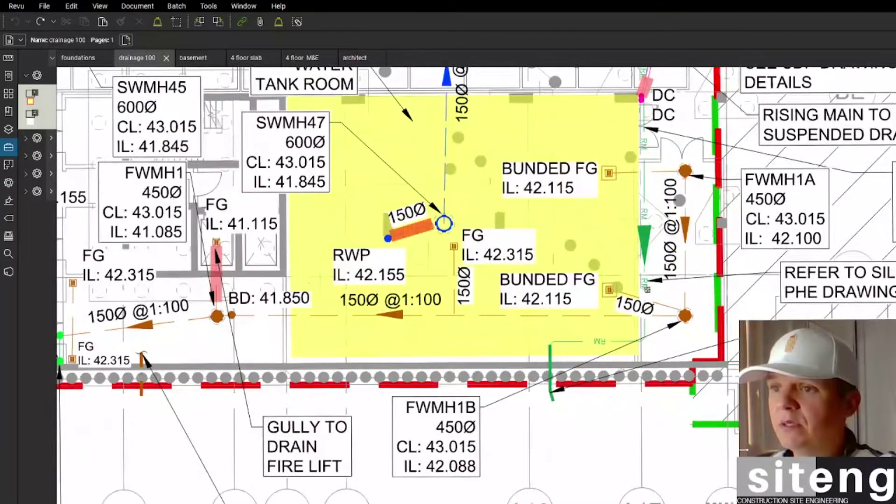
scroll(637, 272, up, 5)
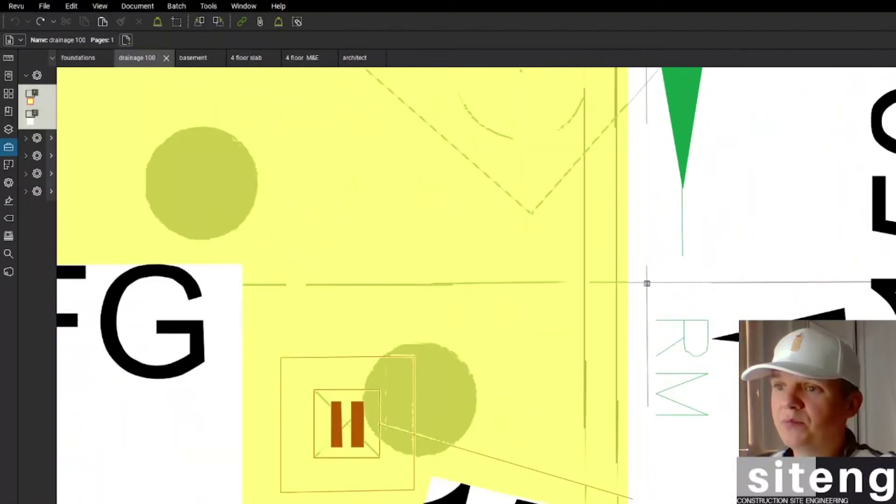
click(647, 284)
drag(660, 213, 484, 175)
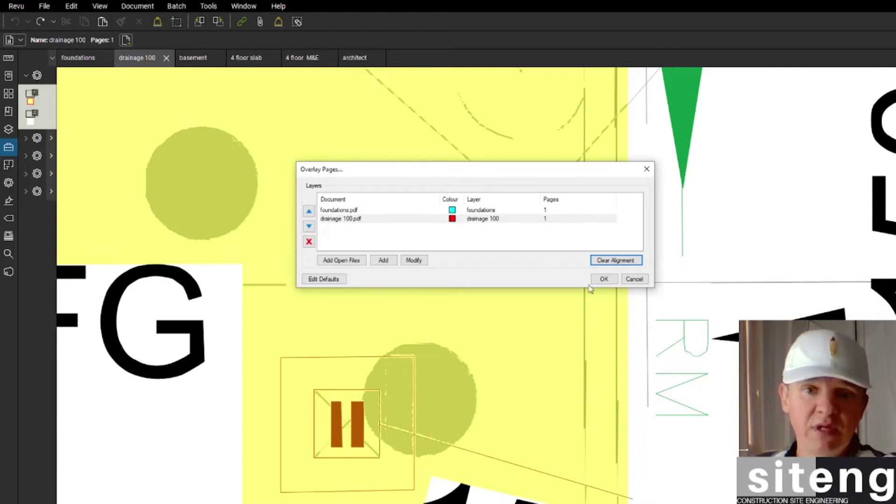
click(605, 279)
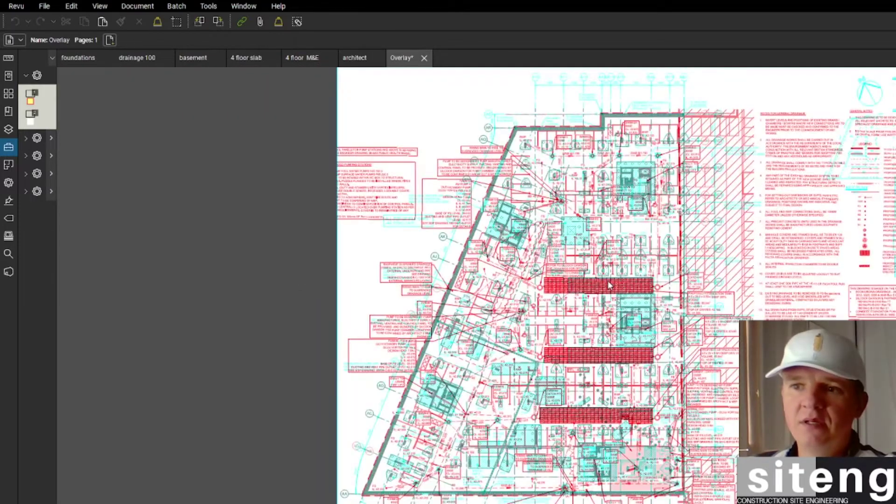
Examine the overlay's drainage runs against the pile caps, from SWMH1 and SWMH2 down to the pump chamber and FWMH15.
scroll(607, 281, up, 5)
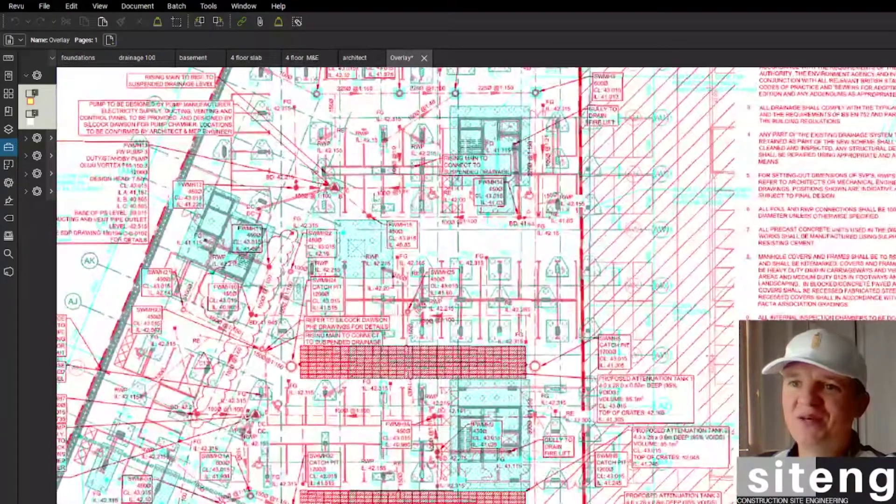
scroll(376, 205, down, 3)
scroll(417, 209, up, 3)
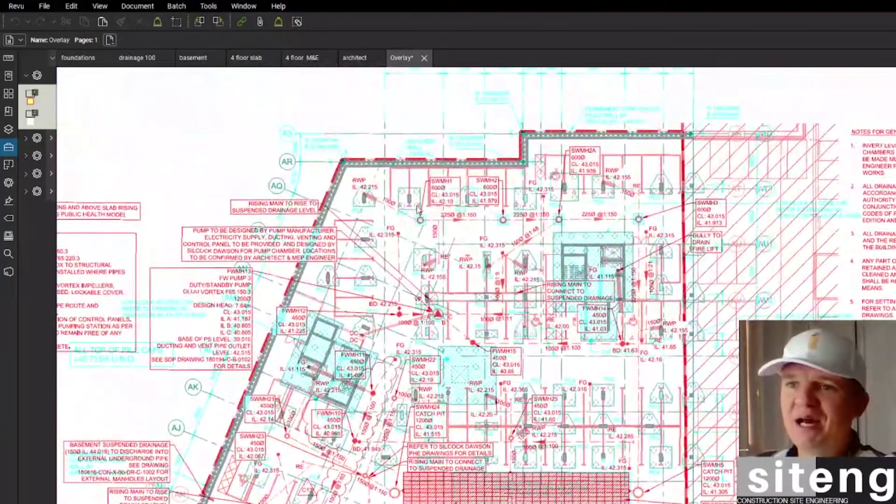
scroll(418, 209, up, 2)
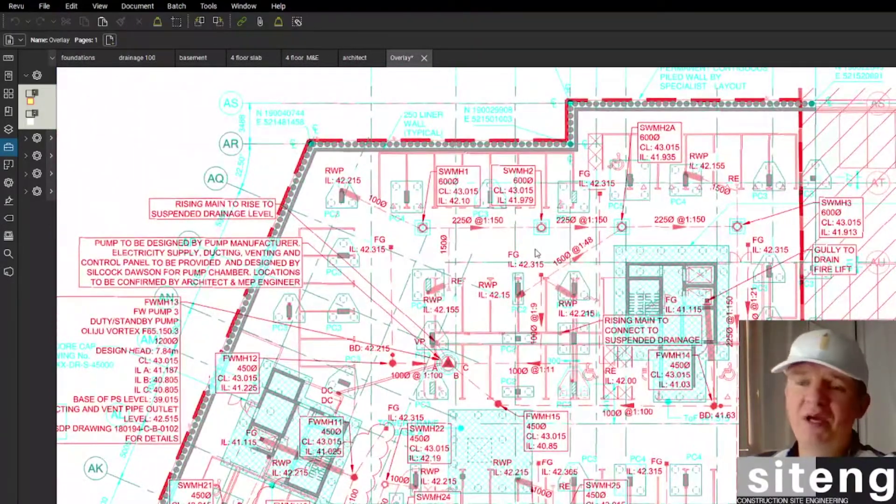
scroll(423, 179, up, 2)
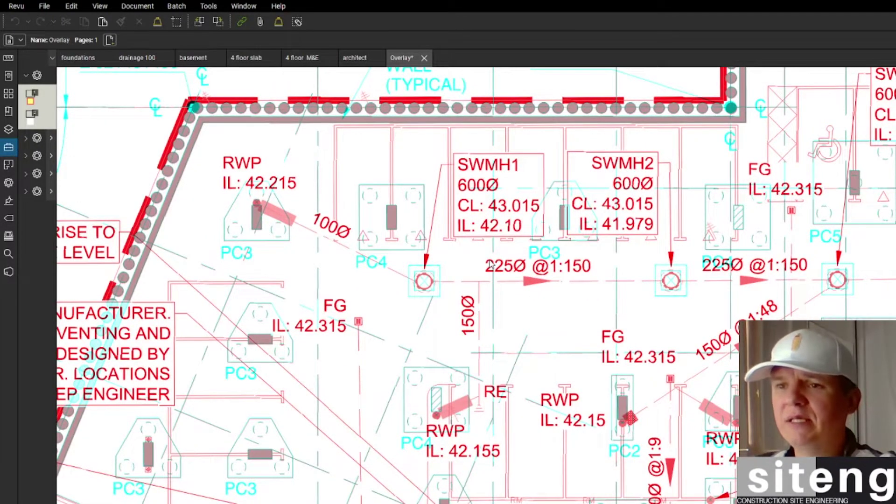
scroll(491, 280, down, 2)
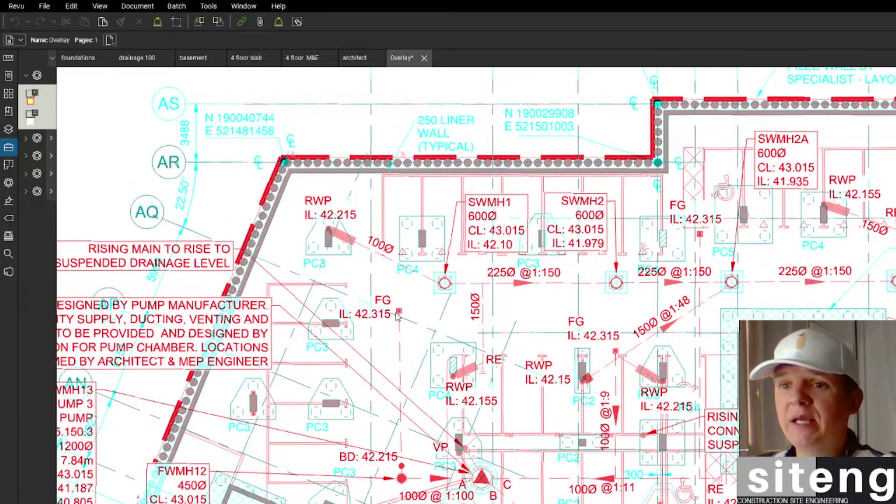
scroll(343, 336, up, 2)
scroll(611, 359, down, 3)
scroll(647, 361, up, 3)
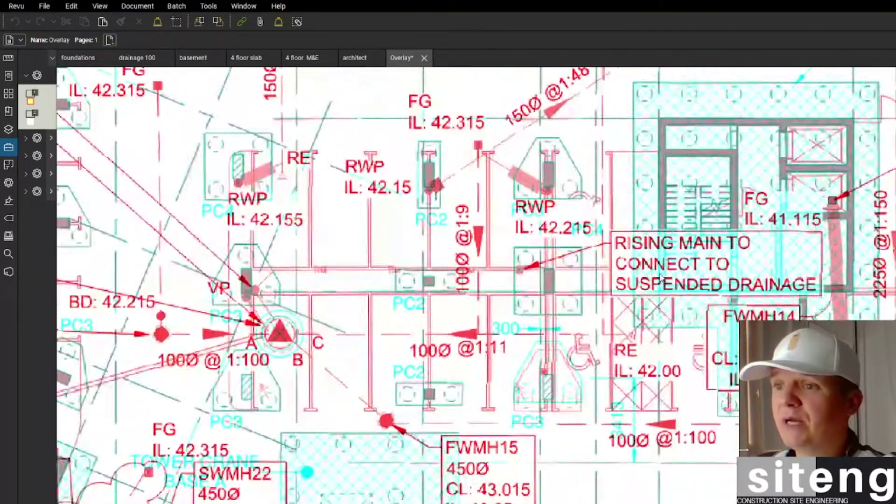
Check the 100Ø run into SWMH1 and the 225Ø run to SWMH2 against the neighbouring PC3 and PC4 pile caps.
scroll(475, 218, down, 2)
scroll(475, 219, up, 3)
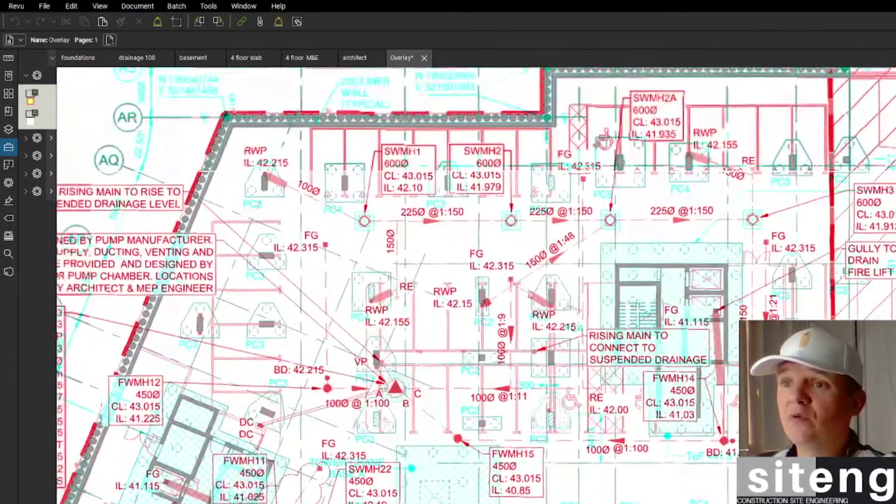
scroll(614, 231, down, 1)
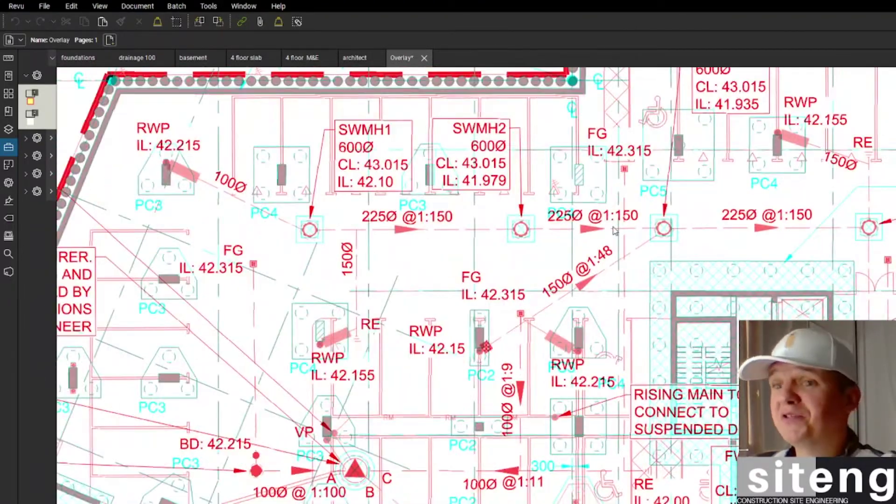
scroll(615, 231, down, 1)
scroll(347, 233, up, 4)
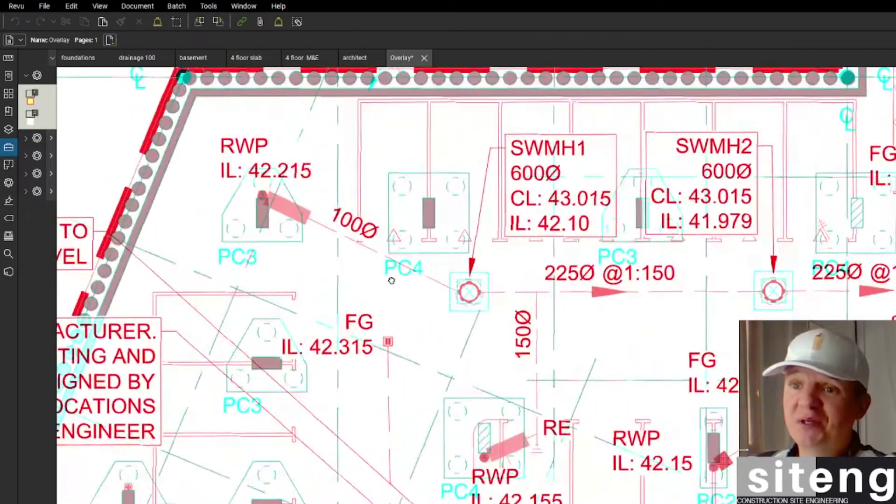
scroll(523, 314, down, 2)
scroll(514, 385, up, 1)
scroll(514, 385, down, 1)
scroll(569, 215, up, 3)
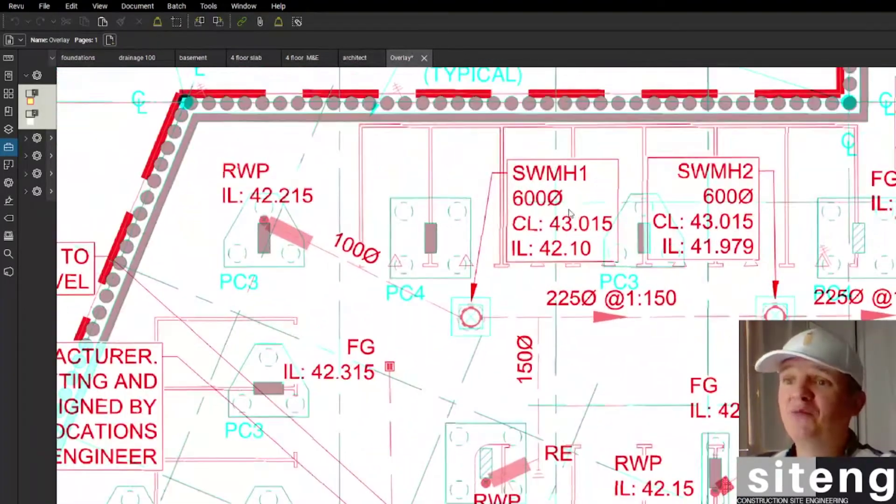
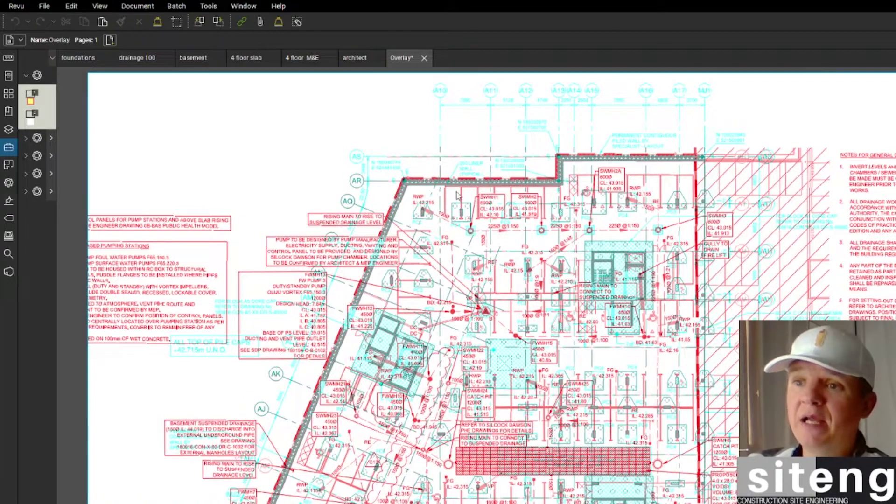
Review the overlay as a whole, and bring up the foundations drawing around the AS and AR piled wall.
drag(280, 117, 302, 122)
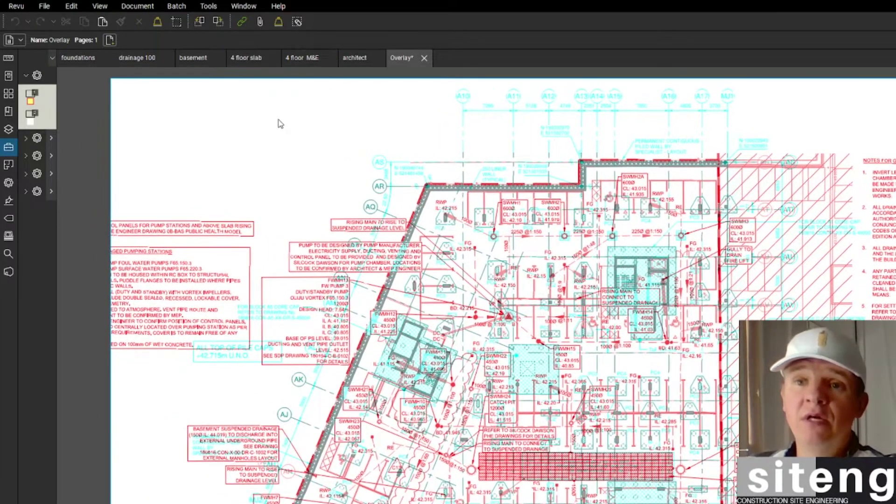
click(75, 55)
scroll(446, 203, down, 5)
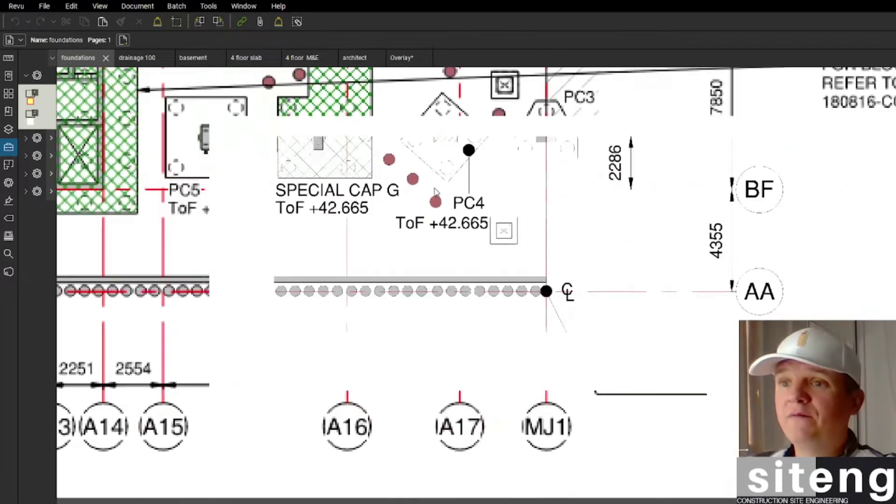
scroll(437, 257, up, 6)
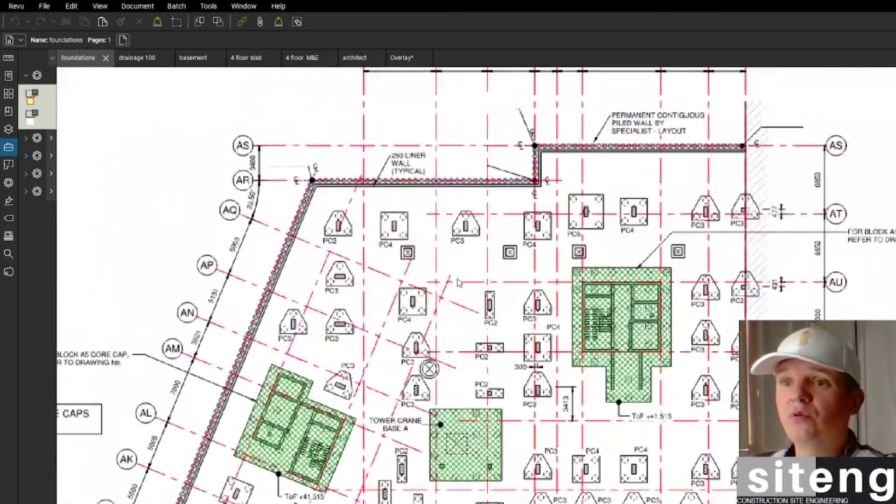
Take a snapshot of the drainage 100 drawing from the A10/AS gridline intersection diagonally to the A15/AW intersection.
click(137, 64)
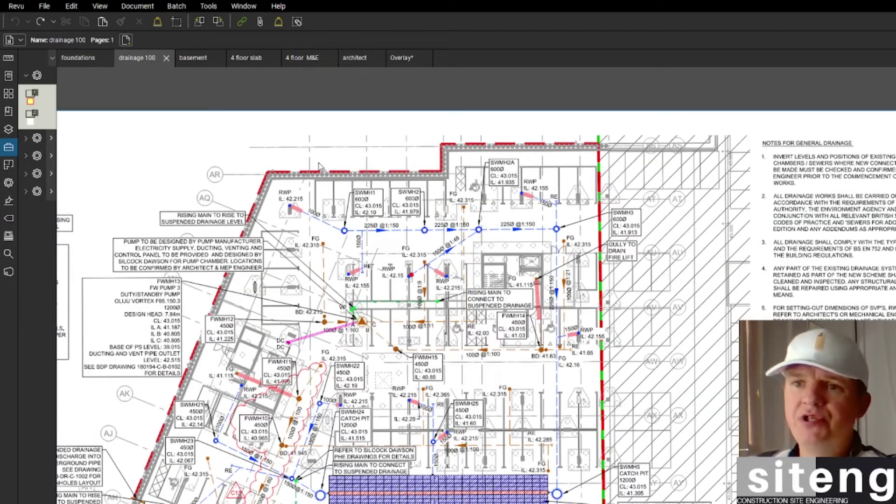
scroll(319, 166, up, 1)
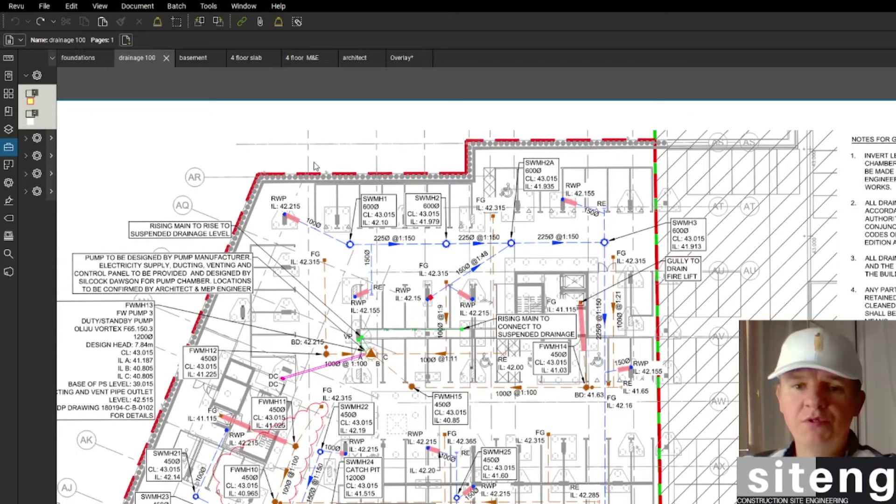
key(g)
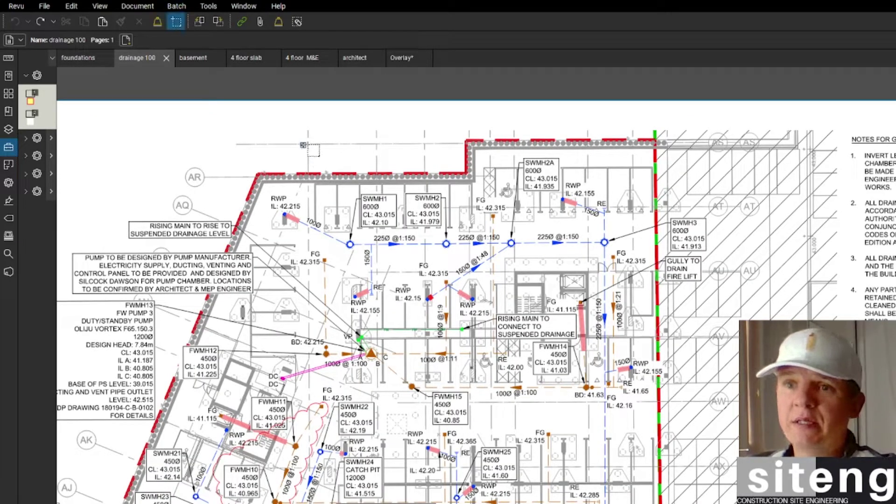
scroll(304, 145, up, 4)
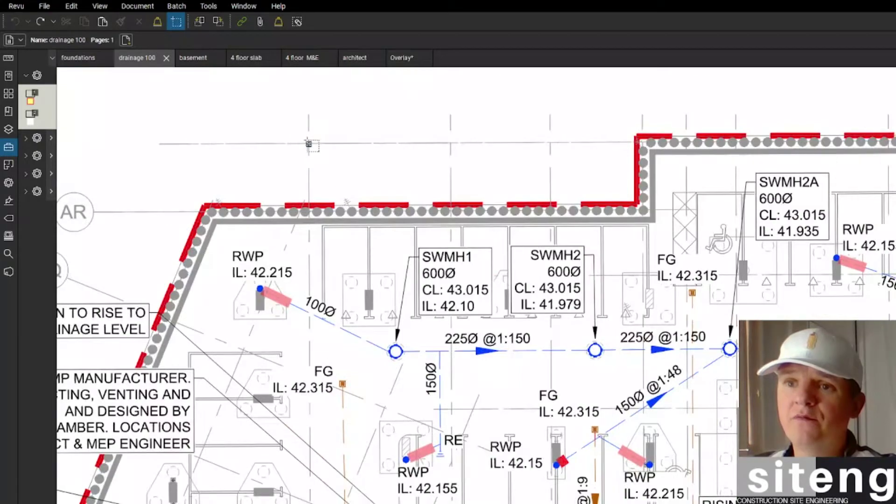
scroll(309, 144, down, 5)
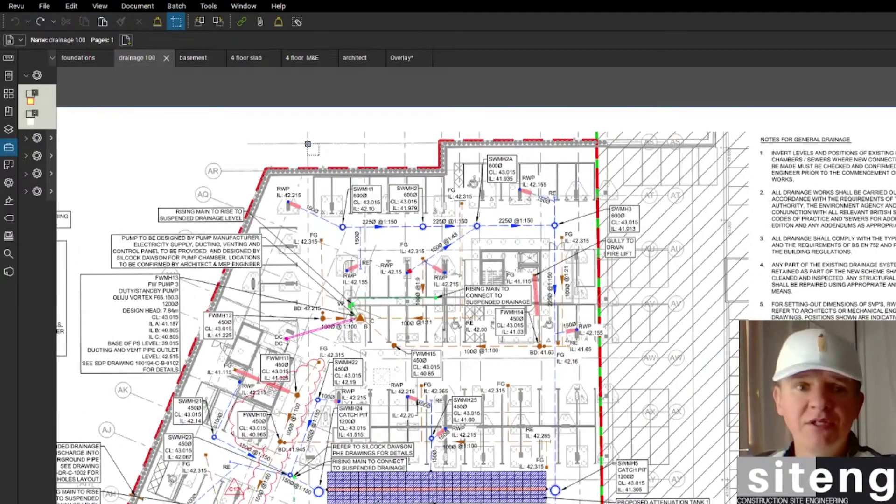
scroll(308, 144, up, 1)
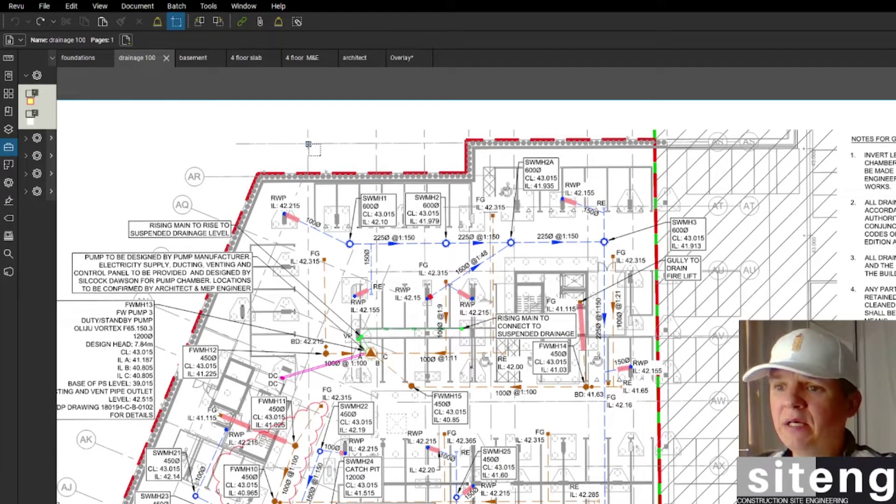
mouse_move(308, 145)
mouse_down()
mouse_move(358, 224)
mouse_move(604, 458)
mouse_move(532, 439)
mouse_move(515, 423)
mouse_move(522, 363)
mouse_up()
scroll(516, 405, up, 4)
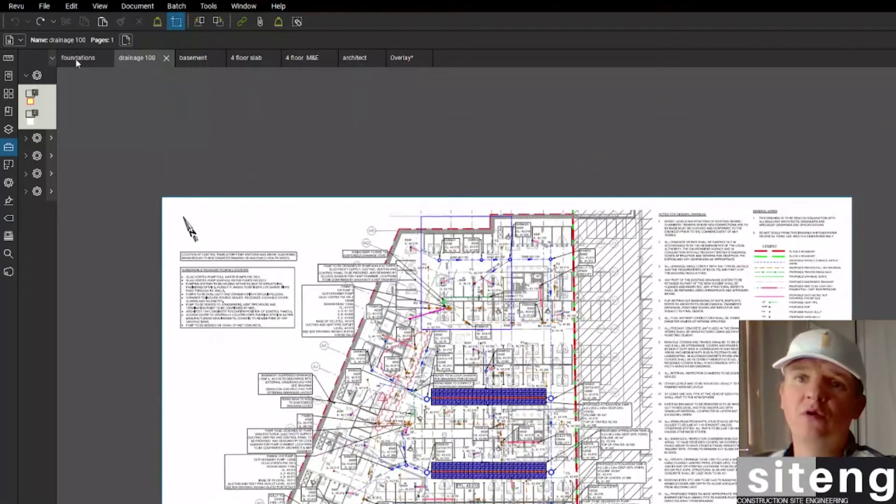
Paste the drainage snapshot onto the foundations drawing and move its upper-left corner to the A10/AS gridline intersection.
click(76, 59)
scroll(409, 243, down, 2)
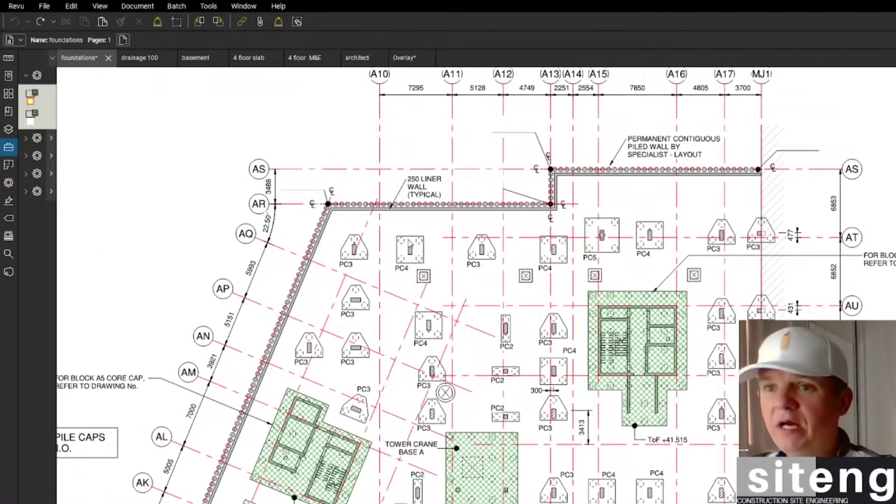
key(ctrl+v)
drag(430, 229, 467, 388)
scroll(397, 277, up, 3)
drag(400, 280, 394, 148)
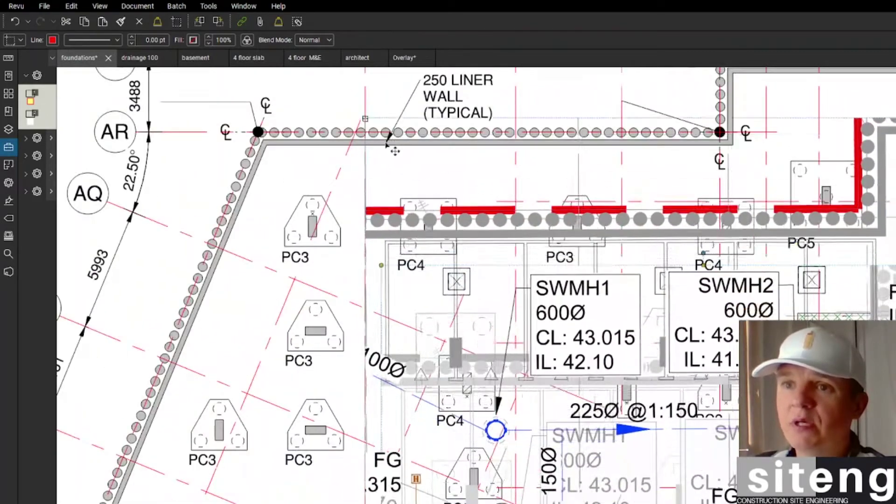
Resize the pasted drainage snapshot by its lower-right corner so that it meets the A15/AW gridline intersection.
scroll(395, 148, down, 2)
scroll(501, 293, down, 1)
scroll(501, 292, down, 3)
scroll(574, 322, up, 1)
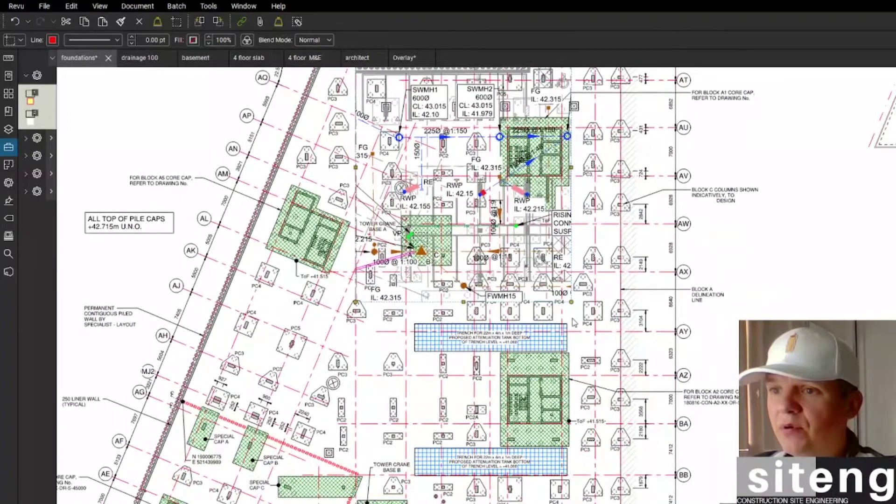
scroll(573, 305, up, 2)
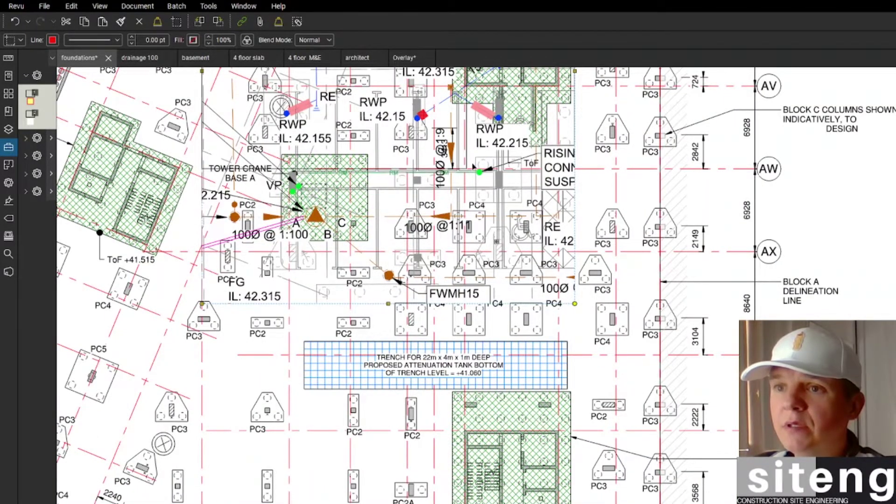
scroll(465, 174, up, 5)
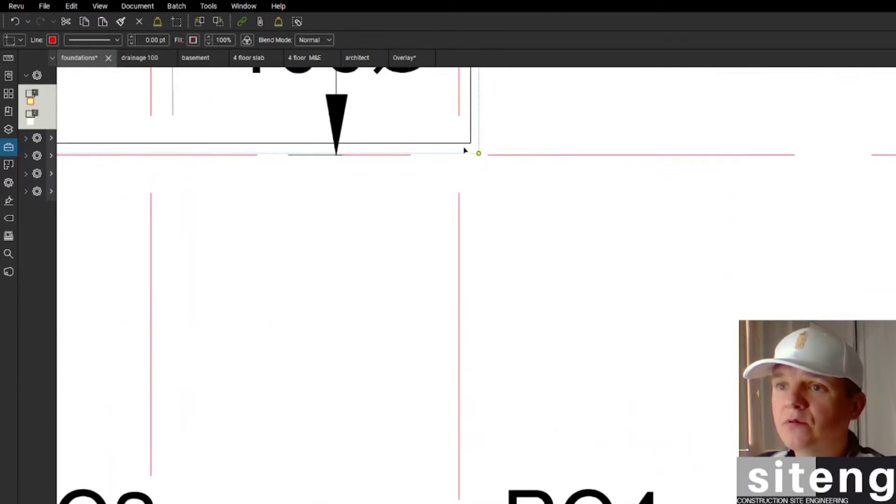
mouse_move(455, 138)
mouse_down()
mouse_move(442, 132)
mouse_move(445, 144)
mouse_up()
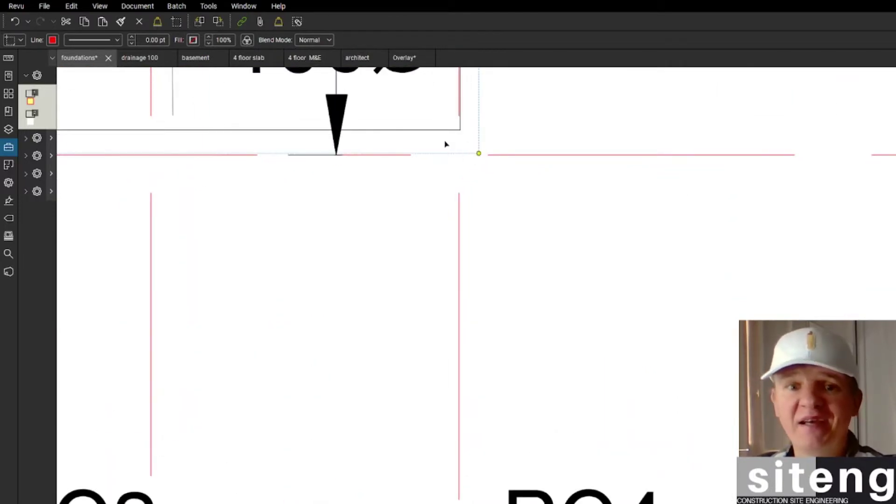
drag(445, 145, 444, 144)
scroll(466, 144, down, 5)
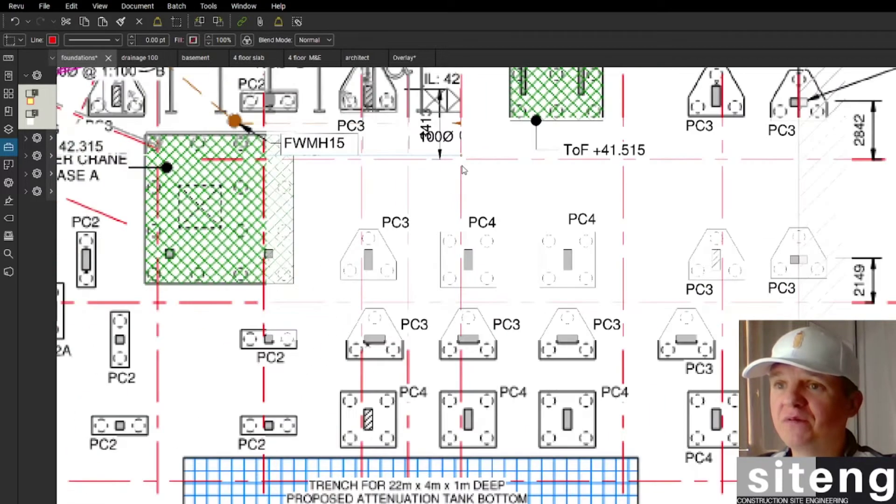
click(448, 195)
Examine how the pasted rainwater pipe runs cross the PC2 and PC3 pile caps below the 150Ø @1:48 run.
scroll(405, 178, down, 4)
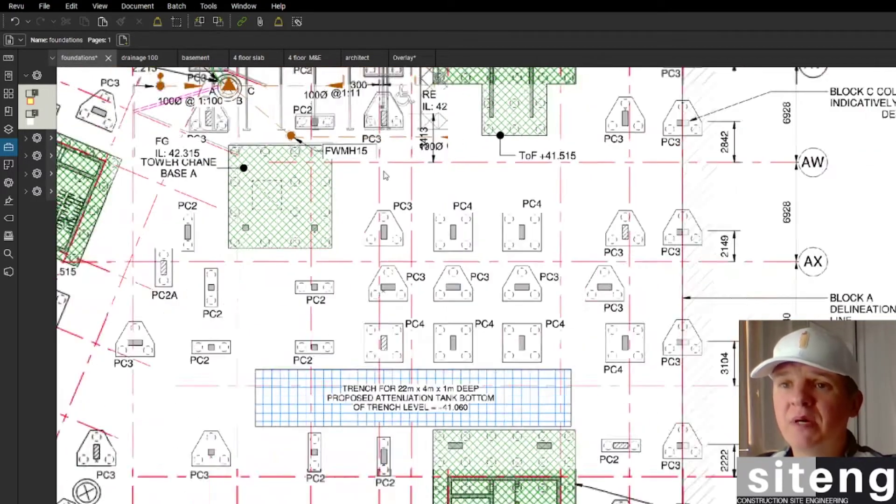
scroll(416, 318, up, 5)
scroll(417, 318, up, 3)
scroll(416, 318, down, 2)
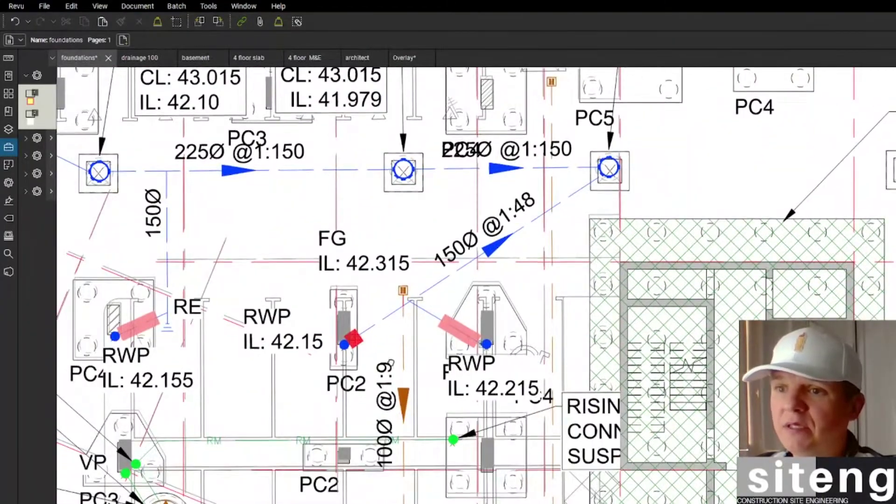
scroll(568, 251, up, 5)
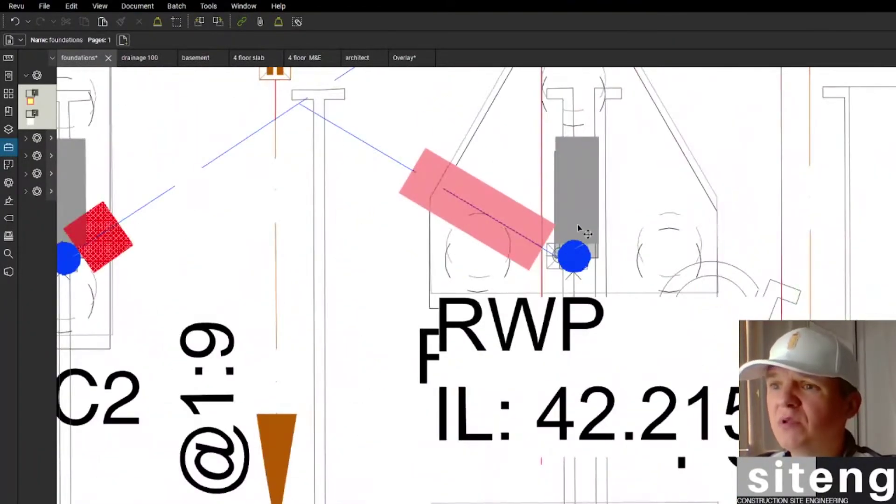
scroll(574, 243, down, 6)
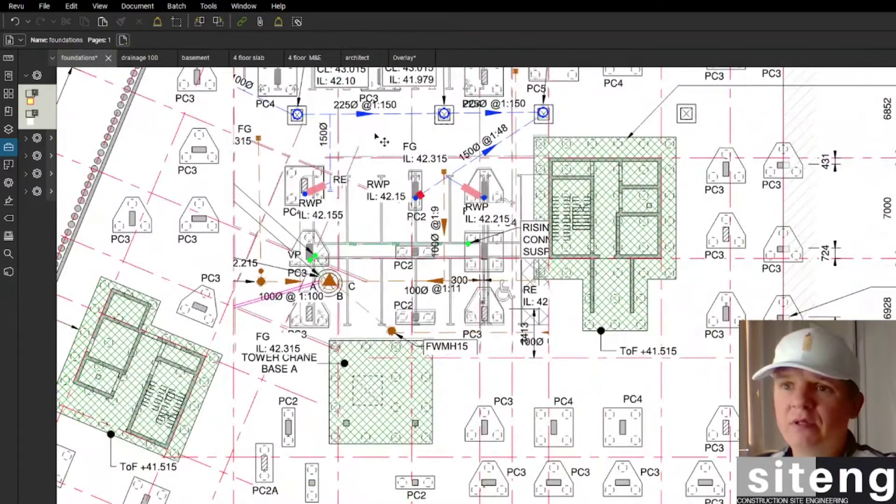
Check the pasted SWMH1 and SWMH2 manholes and the 100Ø run against the foundation manhole outlines and PC4 pile cap.
scroll(380, 170, up, 1)
scroll(323, 243, up, 2)
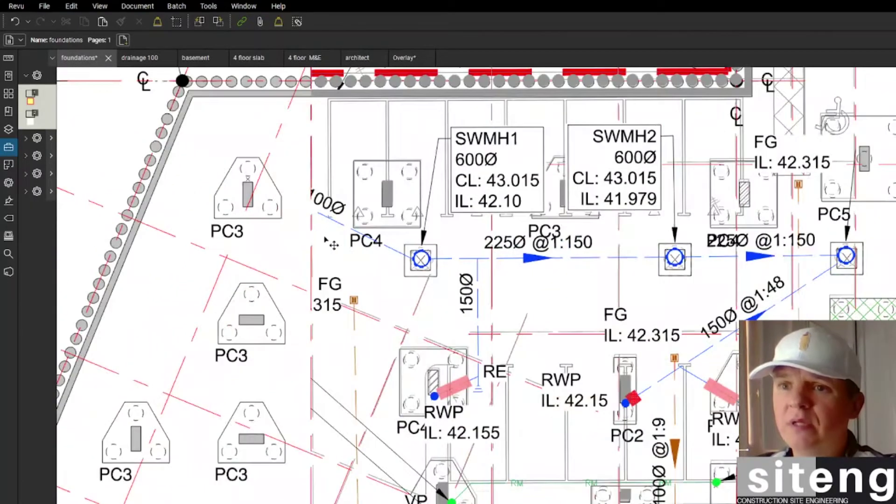
drag(324, 243, 396, 243)
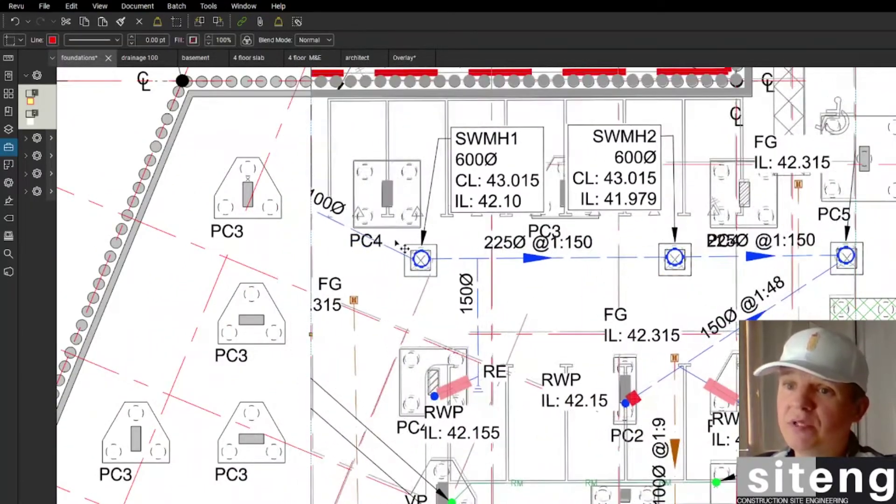
scroll(555, 284, down, 2)
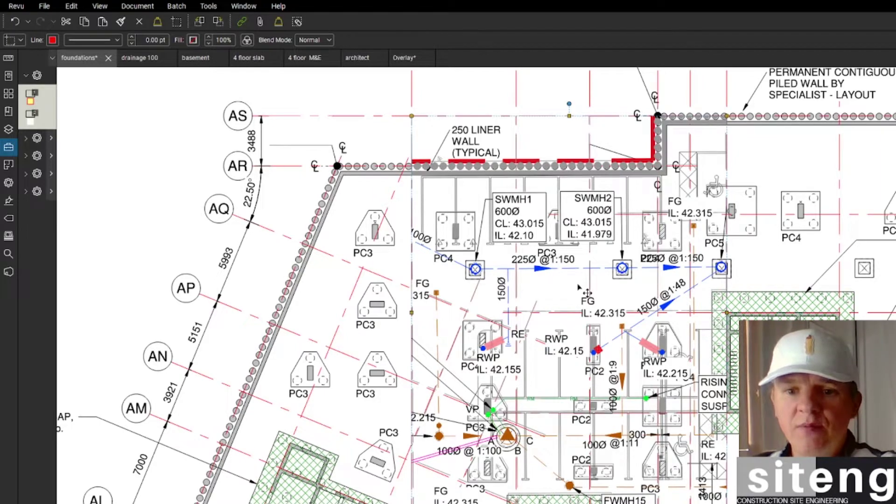
scroll(602, 280, down, 3)
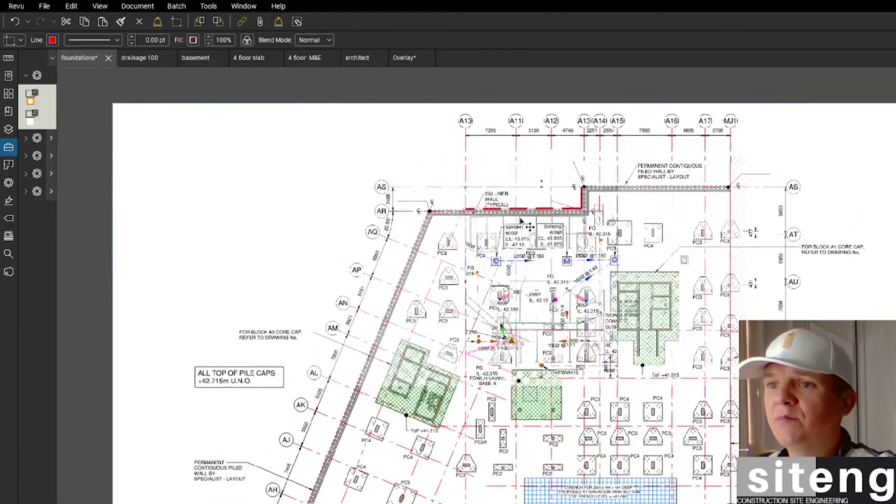
click(408, 143)
Open the 4 floor slab drawing and look over its slab layout between gridlines C9 and C1.
click(241, 60)
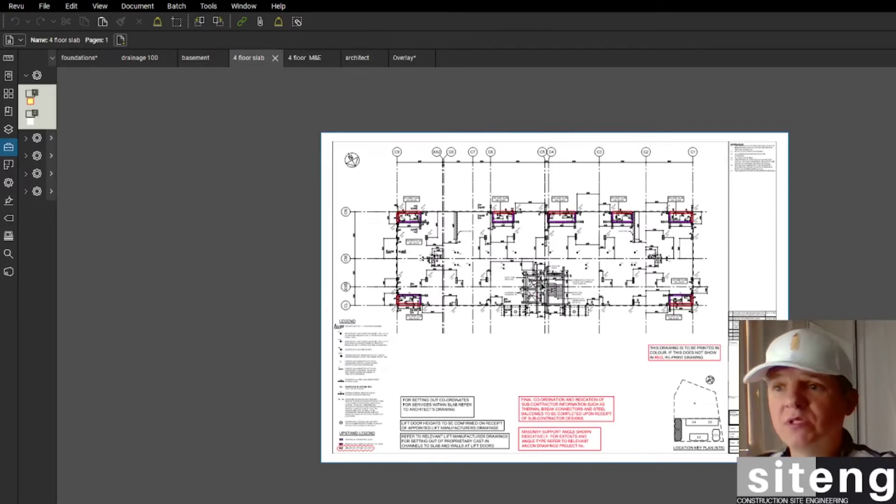
scroll(542, 284, up, 2)
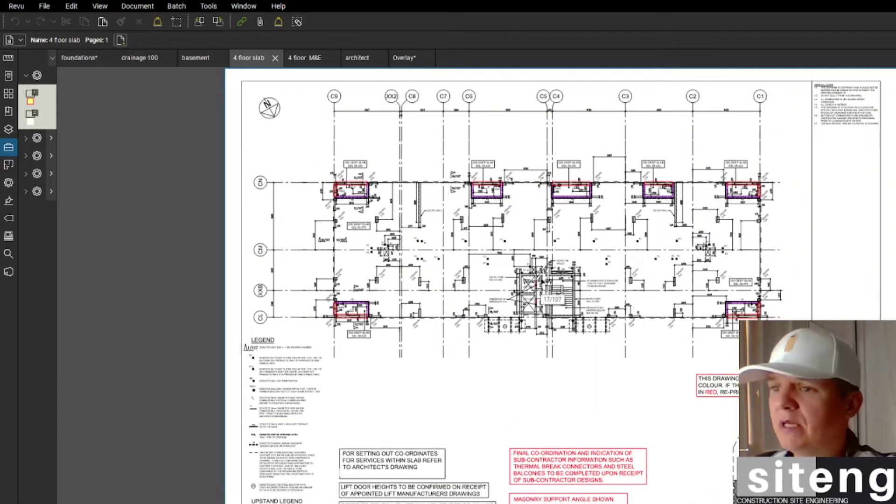
scroll(542, 284, down, 3)
scroll(542, 283, up, 2)
scroll(542, 284, down, 2)
scroll(482, 272, up, 4)
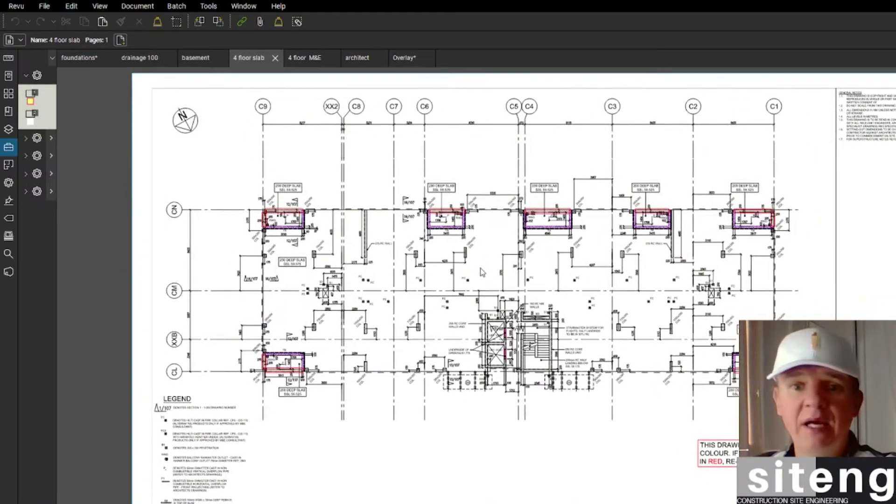
drag(489, 266, 475, 277)
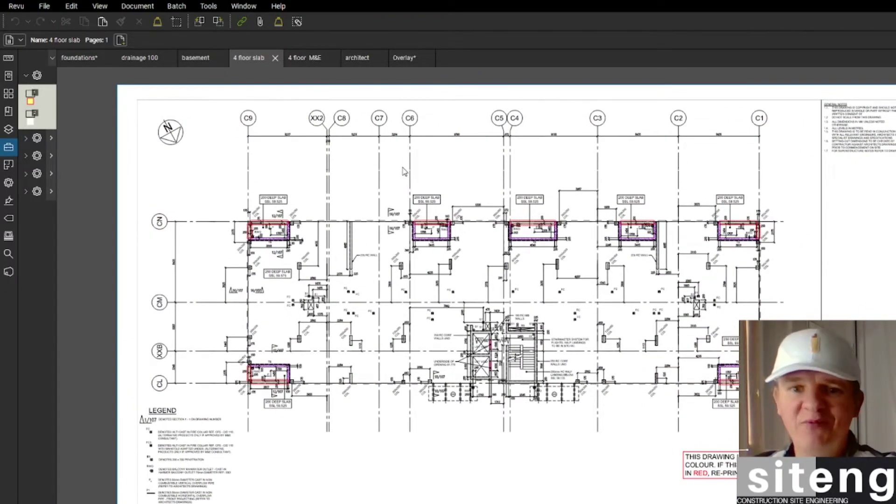
Set up a page overlay for the 4 floor slab, replacing the foundations layer with a 4 floor M&E layer.
click(141, 7)
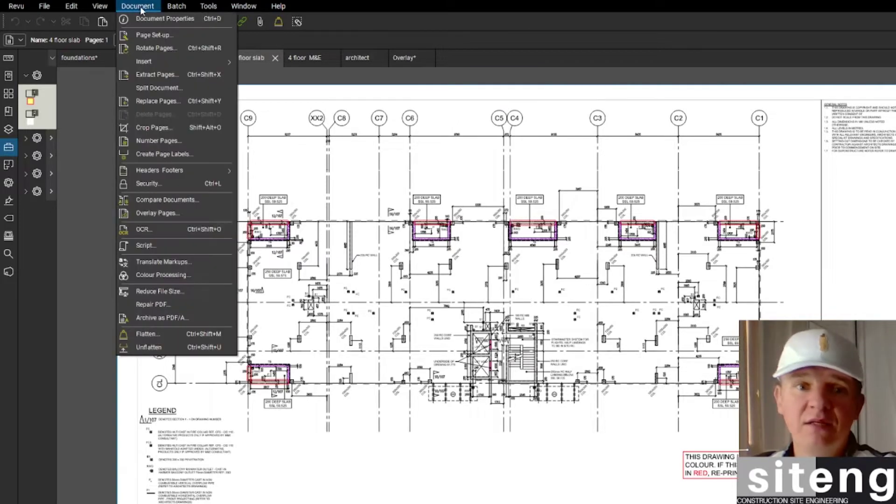
click(157, 215)
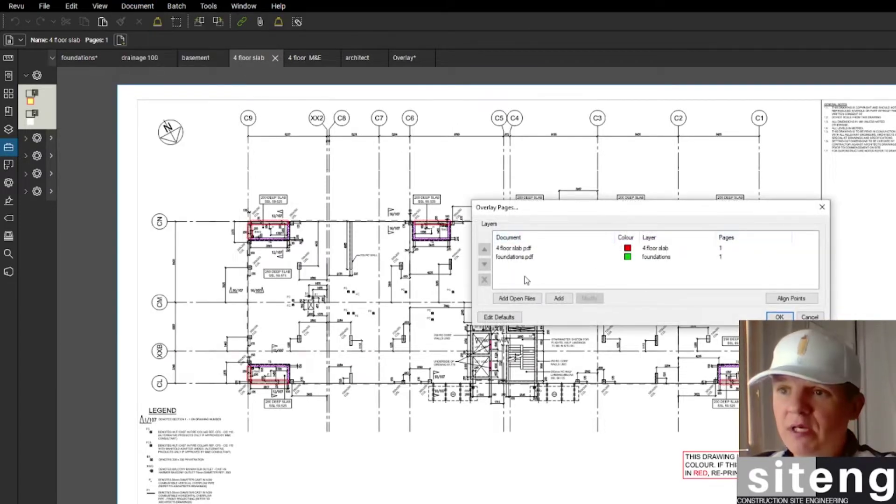
click(515, 259)
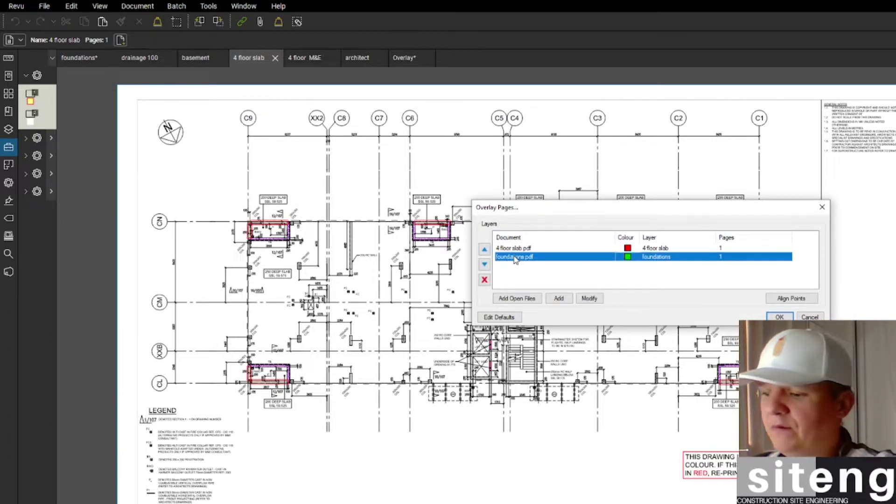
key(Delete)
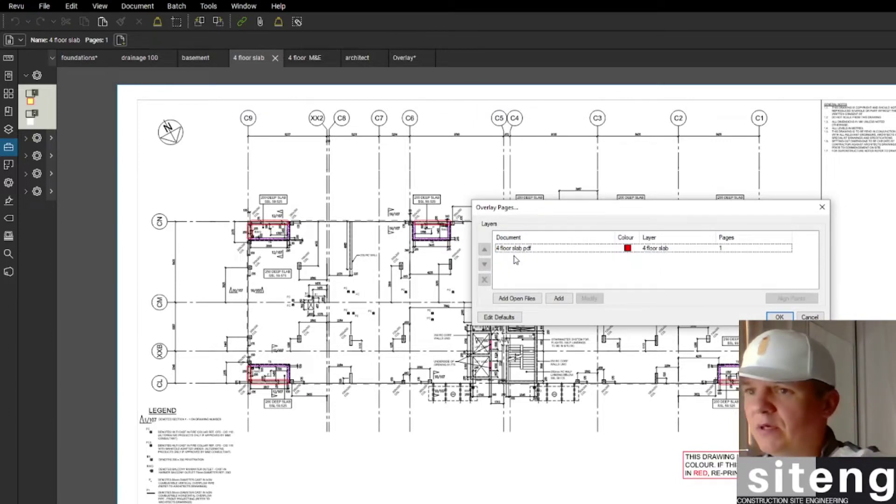
click(559, 298)
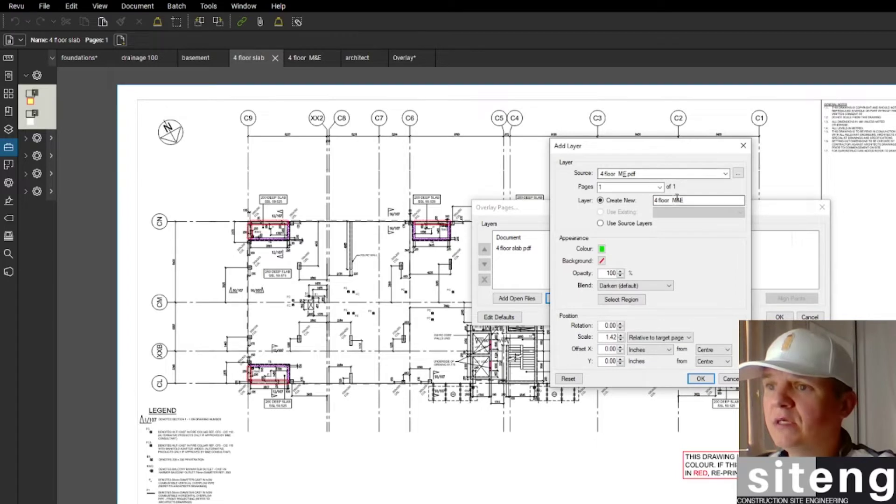
click(708, 381)
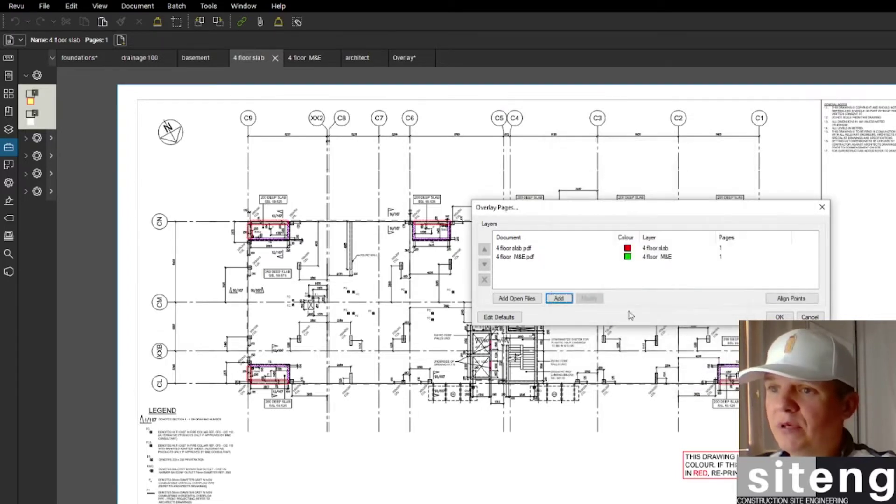
Change the overlay colour of the 4 floor M&E layer to light blue.
click(628, 258)
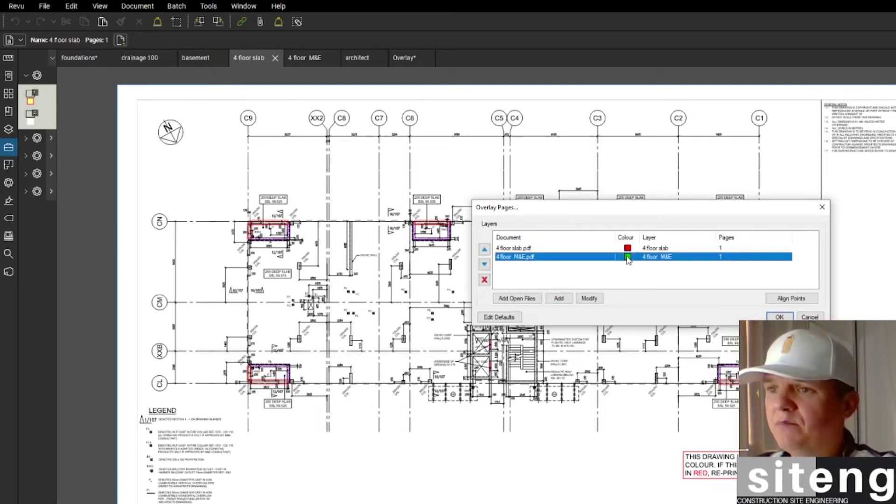
double_click(628, 258)
click(602, 249)
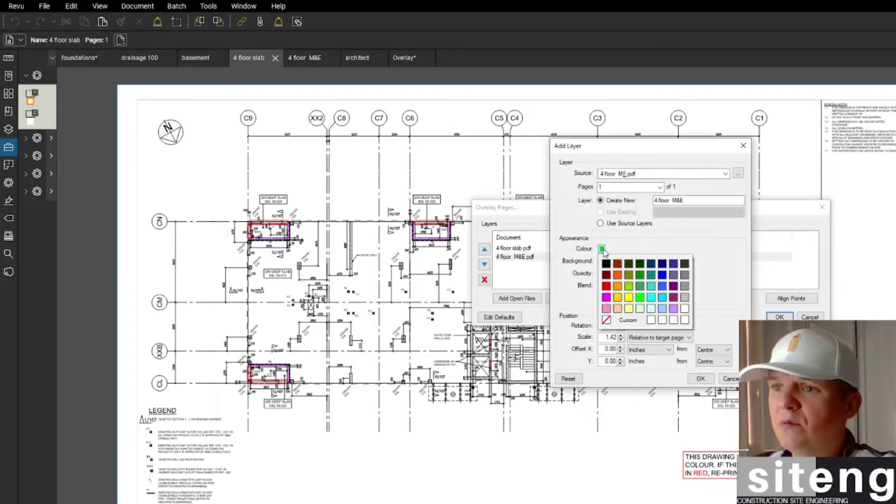
click(662, 298)
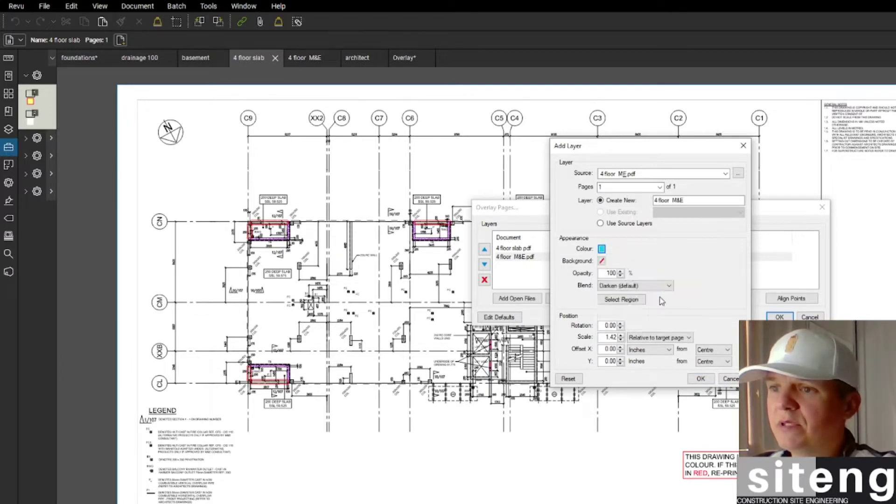
click(701, 378)
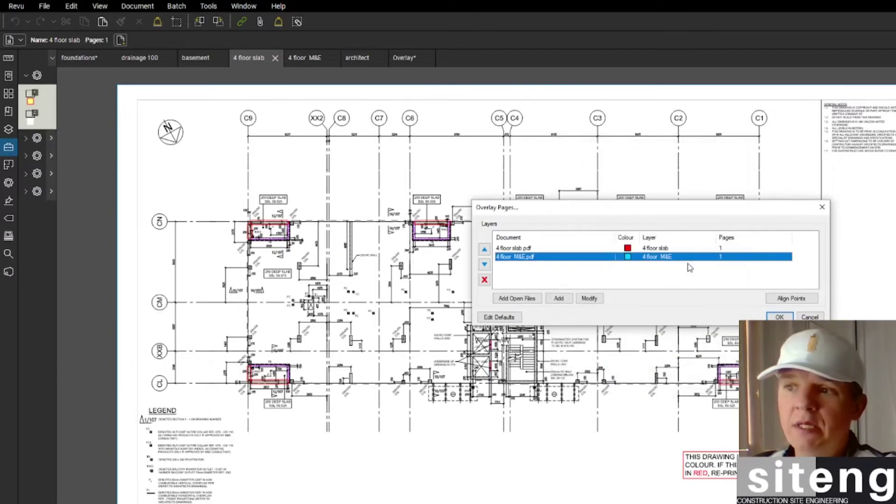
Start manual overlay alignment and pick the slab's points at gridline intersections C9/CL, C9/CN and C1/CN.
click(795, 301)
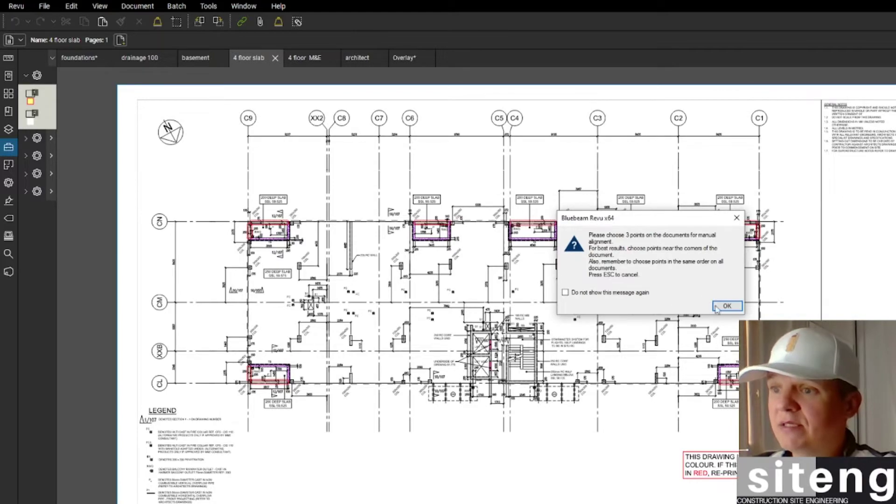
click(726, 307)
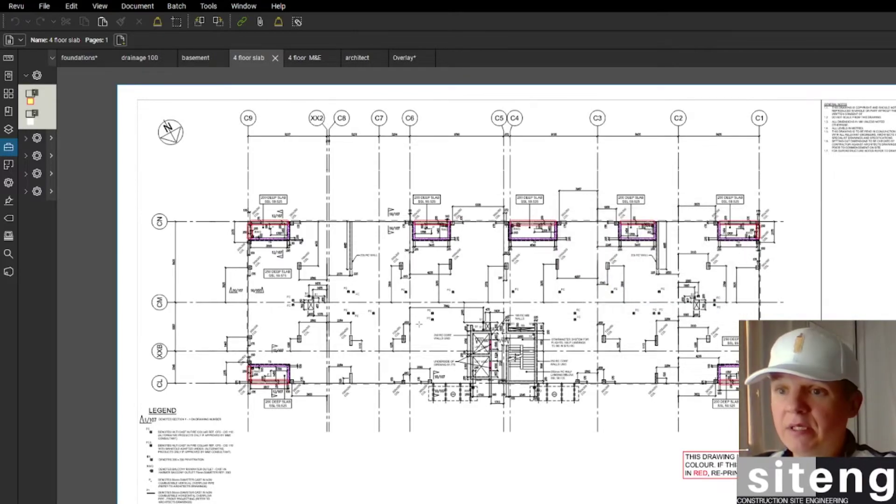
scroll(391, 361, up, 3)
scroll(390, 361, up, 4)
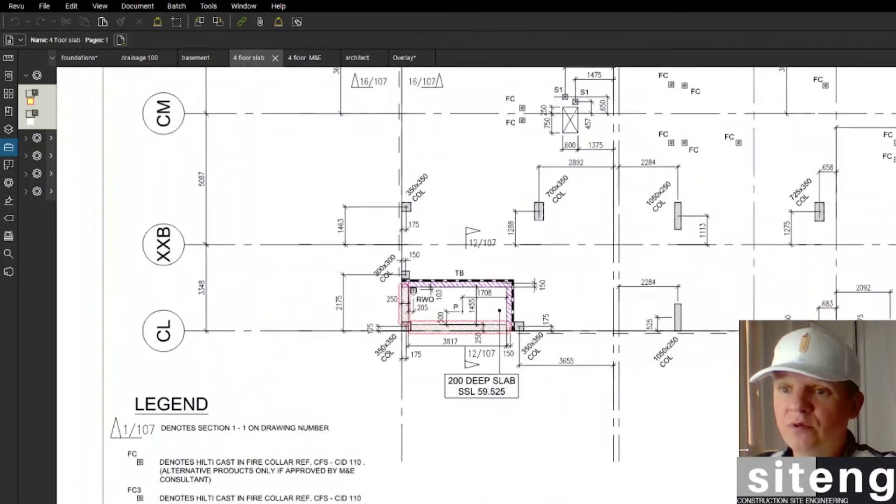
scroll(419, 314, down, 8)
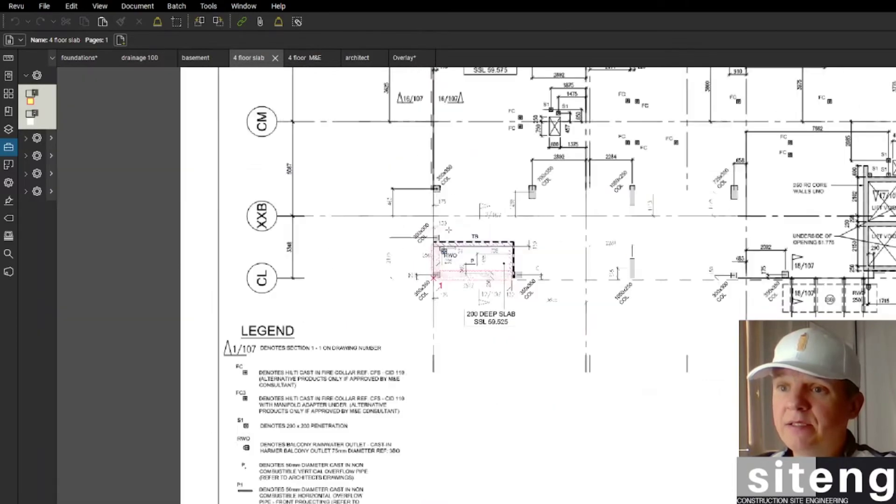
scroll(441, 246, up, 7)
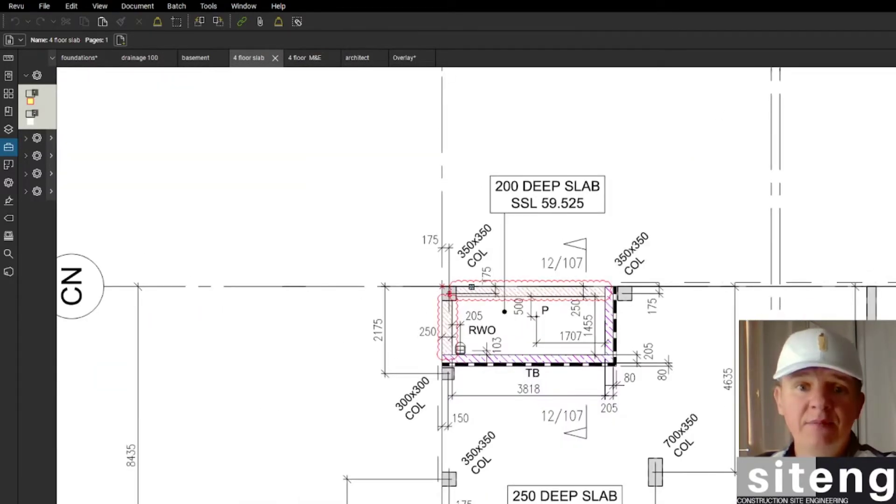
scroll(462, 287, down, 8)
scroll(689, 258, up, 4)
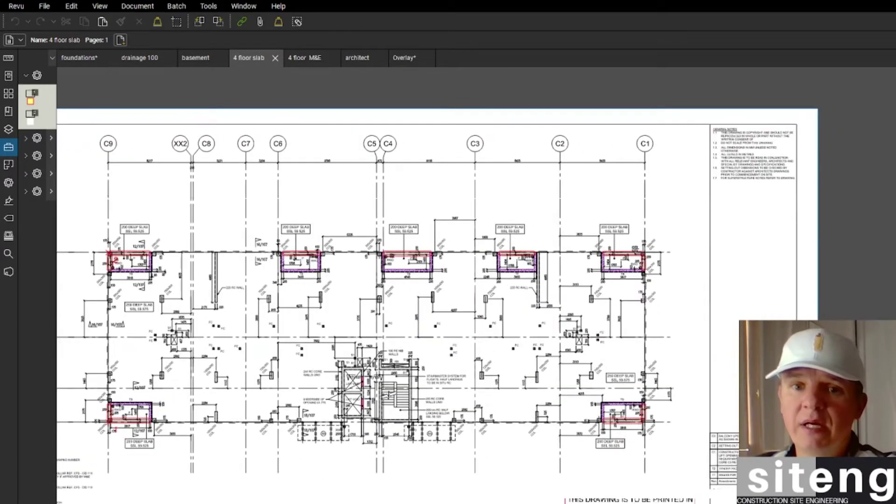
scroll(605, 248, up, 8)
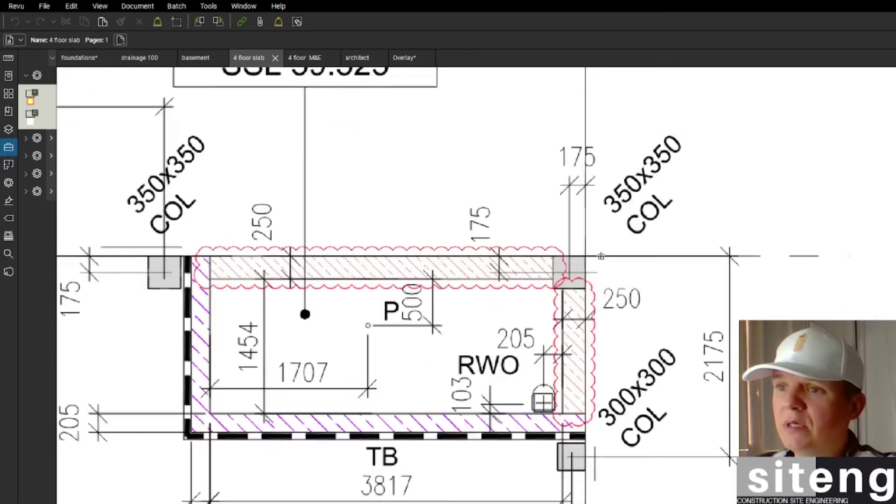
Pick the 4 floor M&E alignment points at the bottom block's lower-left, upper-left and upper-right corner columns, and generate the overlay.
key(ctrl+Tab)
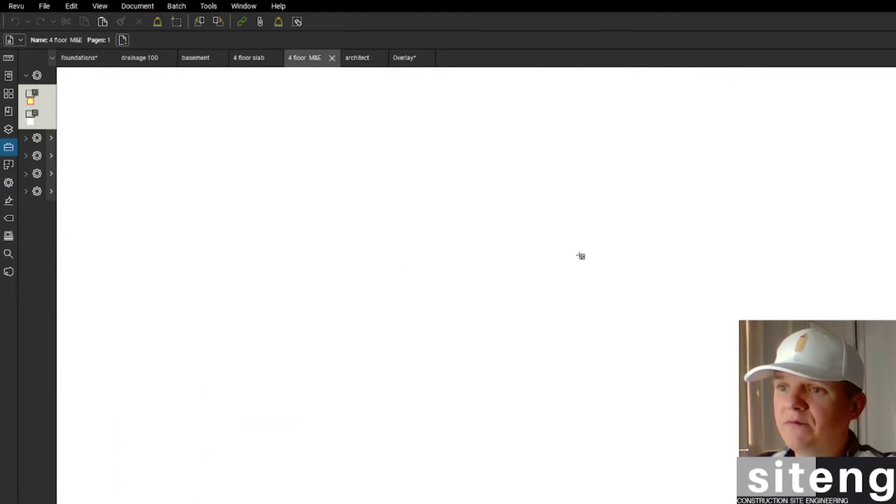
scroll(541, 300, down, 10)
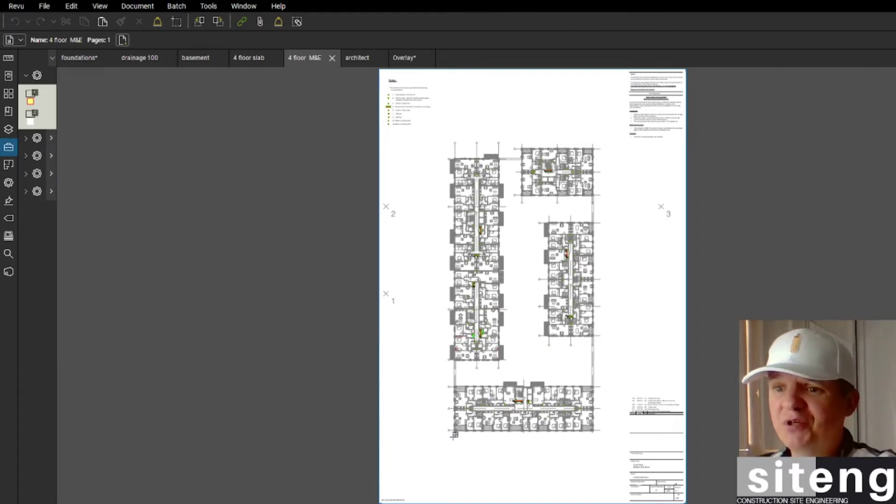
scroll(454, 436, up, 10)
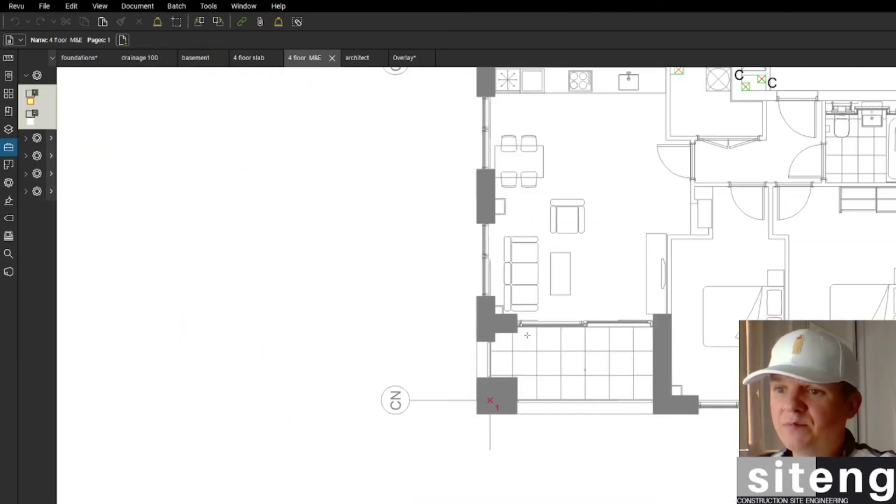
scroll(527, 335, down, 5)
scroll(503, 247, up, 8)
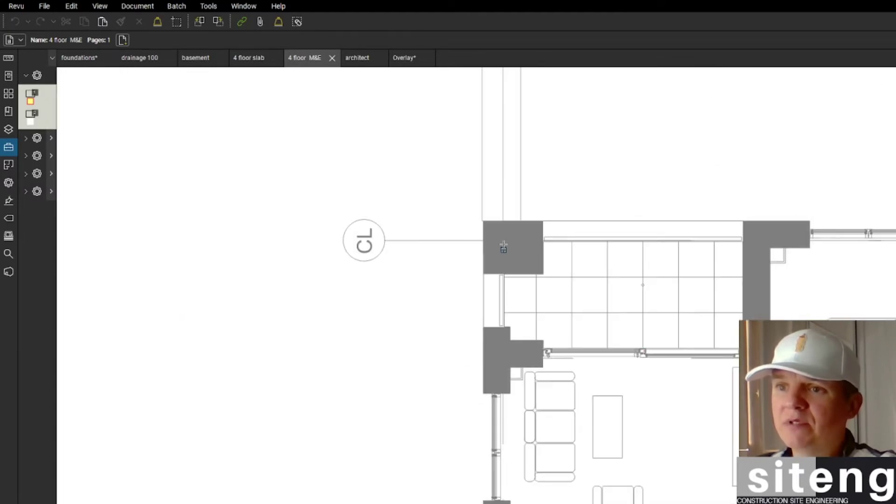
scroll(506, 246, down, 5)
scroll(871, 228, right, 5)
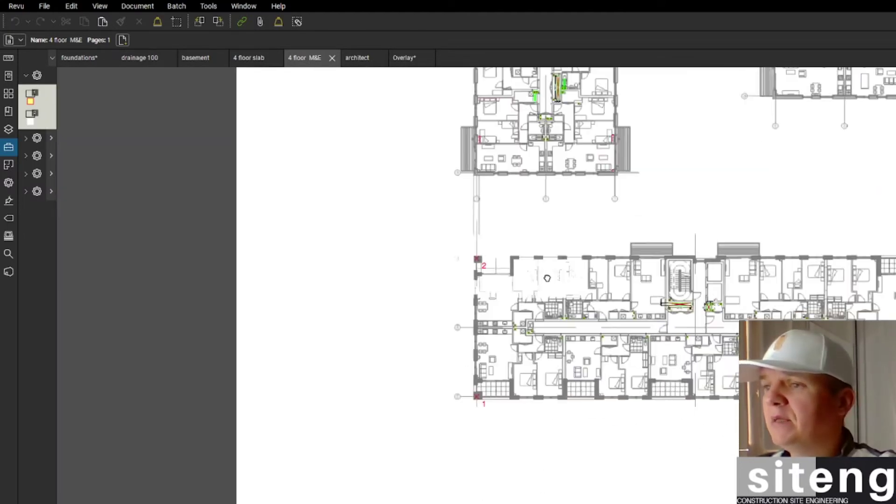
scroll(871, 229, right, 3)
scroll(826, 227, up, 8)
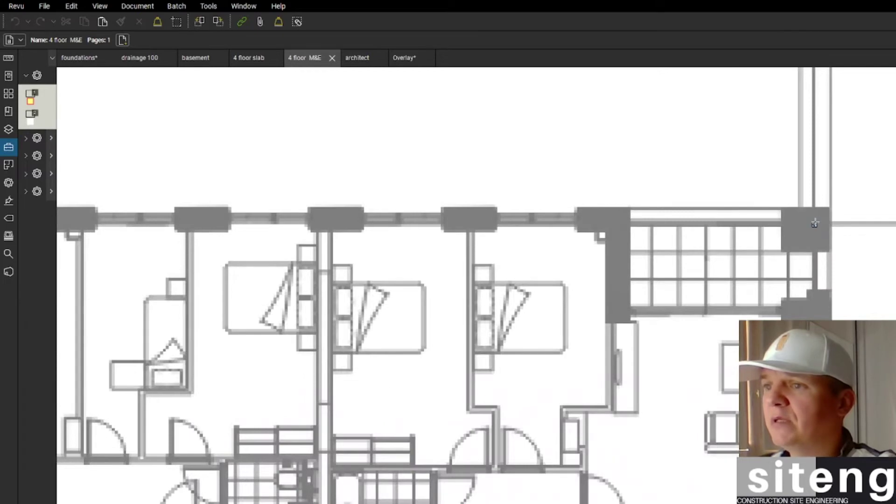
click(815, 224)
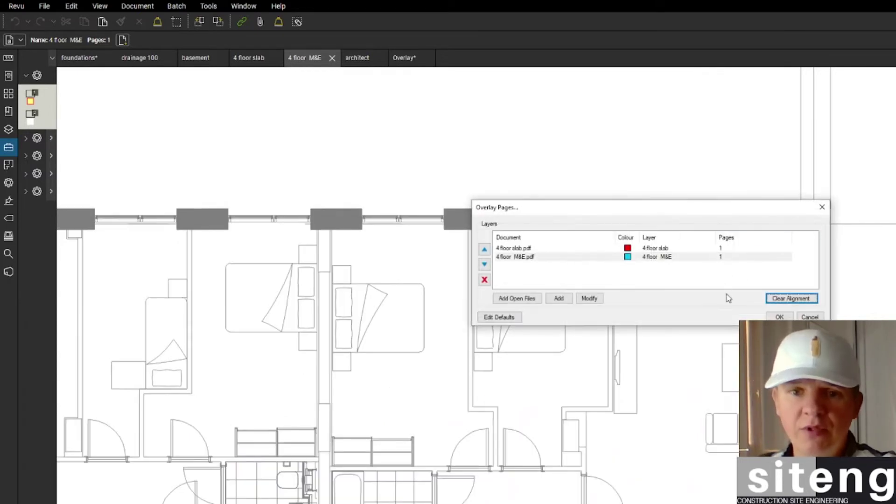
drag(690, 217, 528, 175)
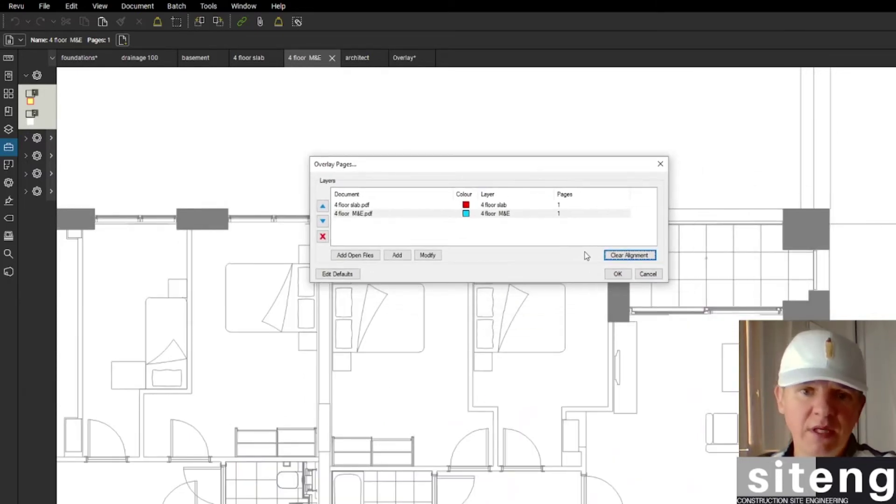
click(613, 277)
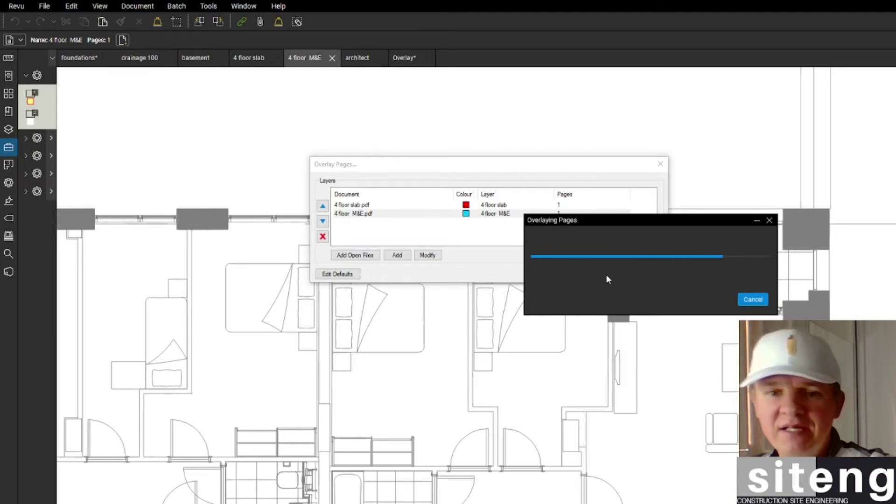
Check how the slab and M&E layers line up around the stair core and the corner balcony at gridlines C9 and CN.
scroll(648, 230, up, 5)
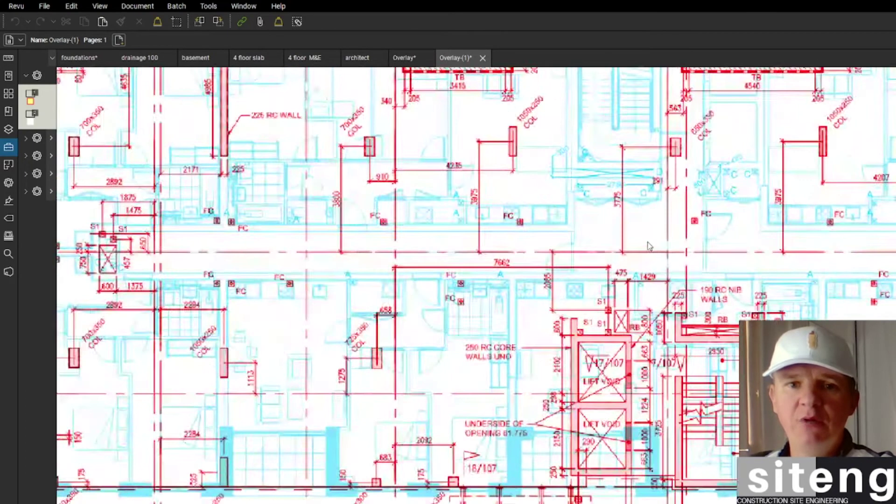
drag(869, 226, 667, 273)
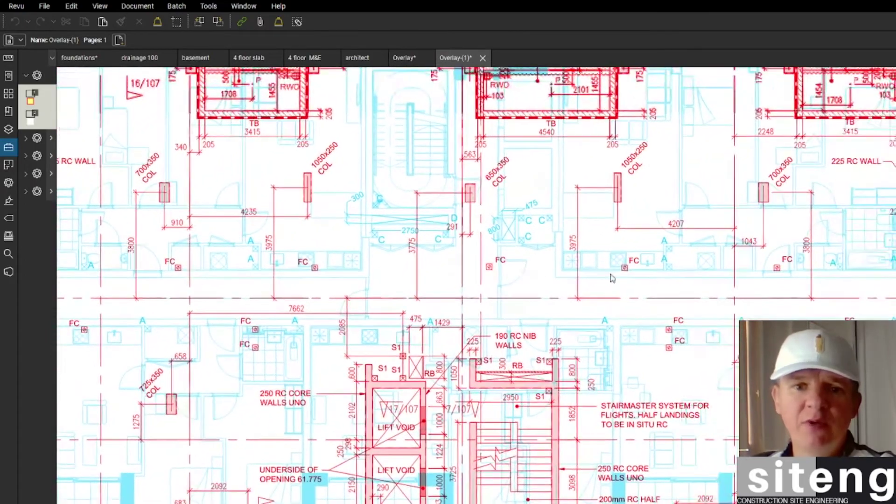
scroll(667, 273, down, 5)
scroll(303, 195, up, 6)
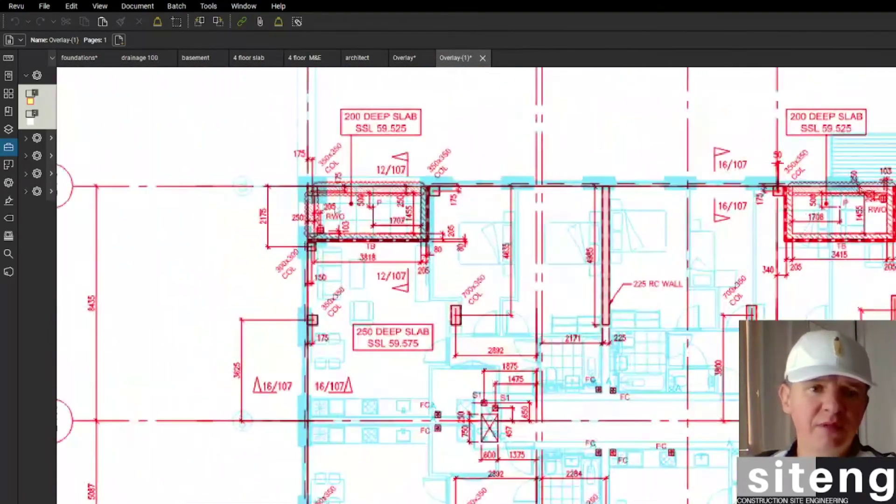
scroll(304, 195, up, 2)
scroll(304, 190, down, 7)
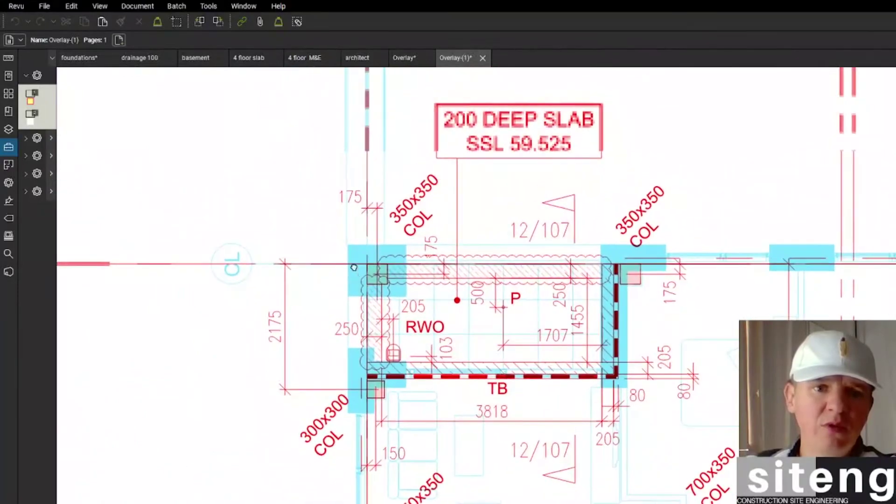
scroll(438, 234, down, 4)
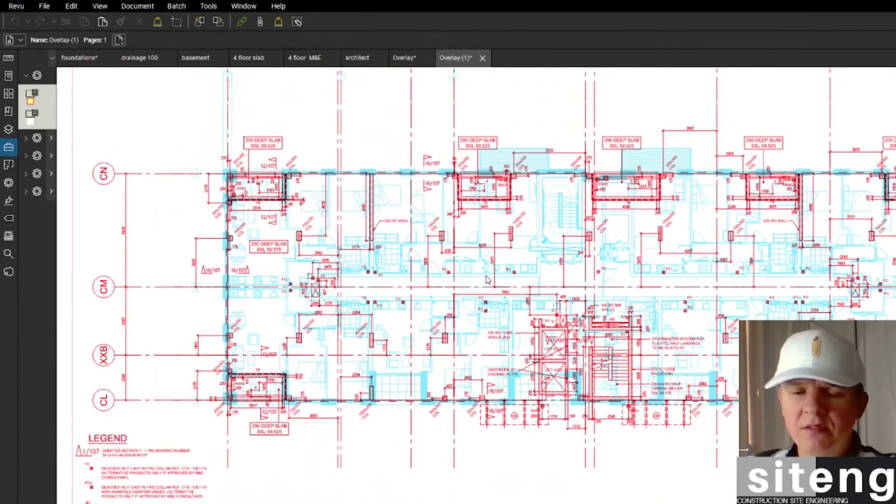
Compare the slab's red FC fire collars with the M&E's blue A penetrations beside the bathrooms along the central corridor.
scroll(665, 289, down, 2)
scroll(588, 279, up, 6)
scroll(607, 266, down, 1)
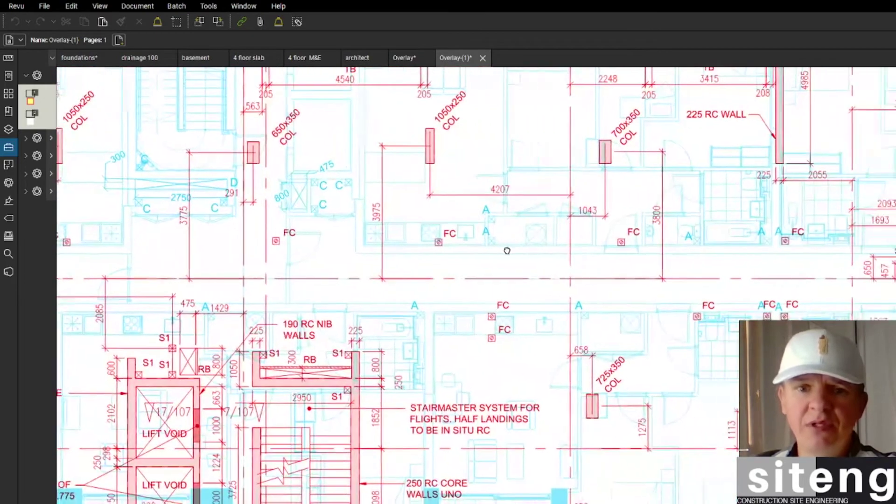
scroll(765, 251, up, 4)
scroll(766, 251, up, 5)
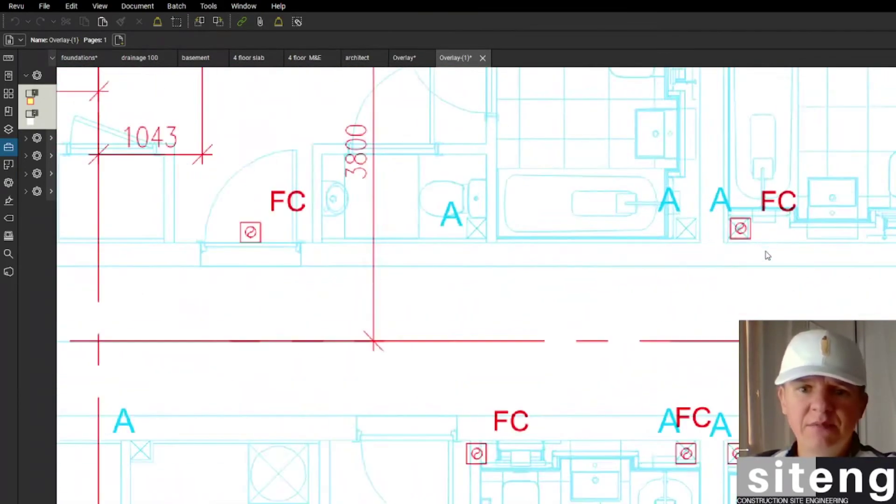
scroll(738, 250, down, 2)
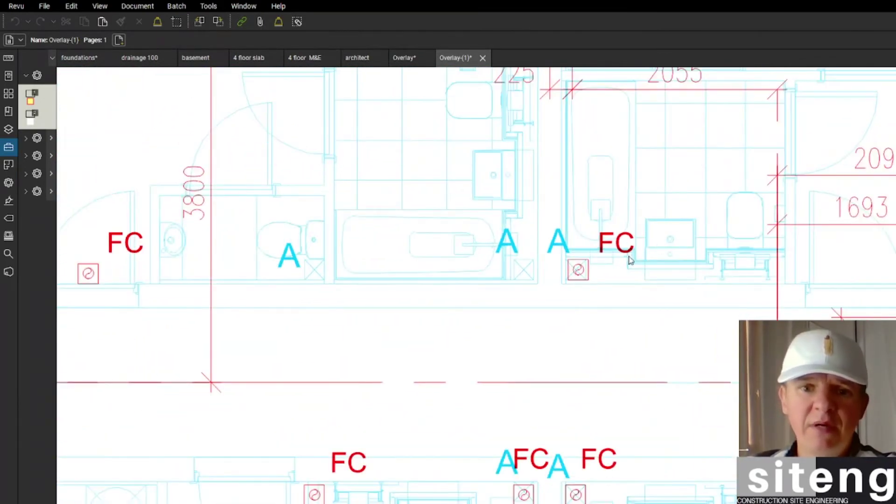
scroll(613, 268, down, 2)
scroll(581, 267, up, 5)
scroll(586, 275, down, 4)
drag(504, 282, 632, 287)
scroll(632, 285, up, 4)
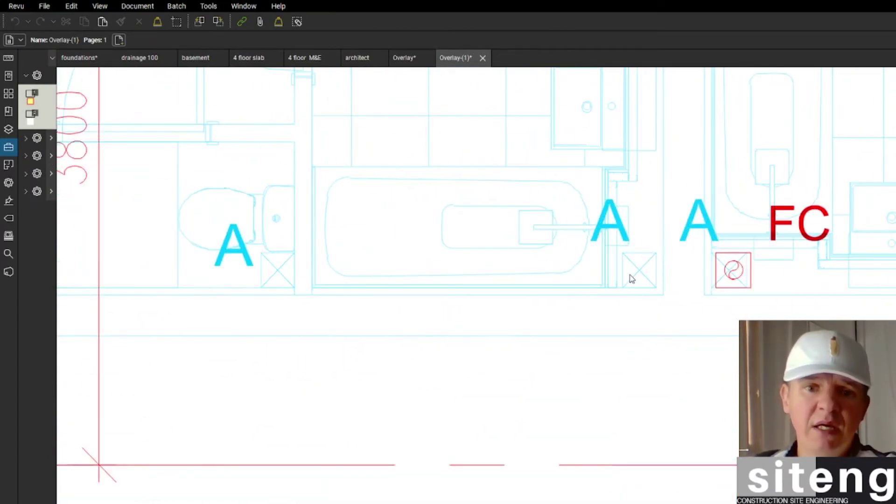
scroll(643, 273, down, 5)
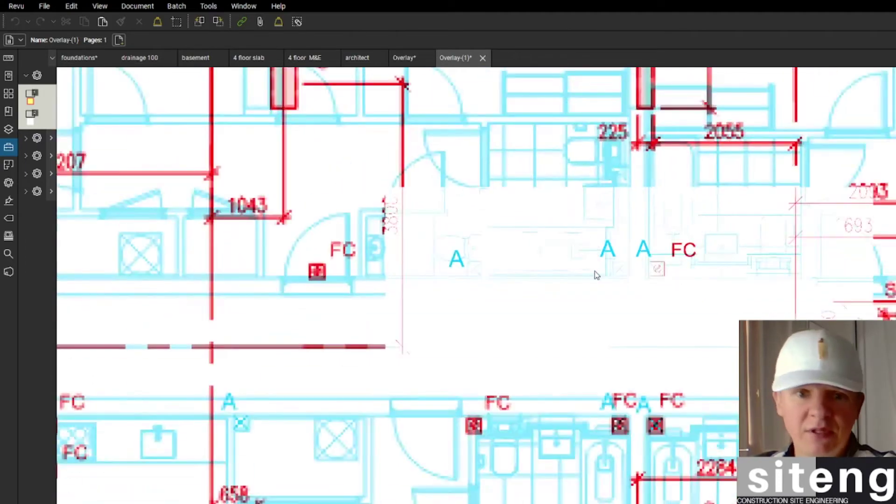
Inspect the FC fire collar near the 1043 dimension against the M&E layout's doorway and the nearby penetrations.
scroll(633, 275, up, 5)
scroll(587, 248, up, 2)
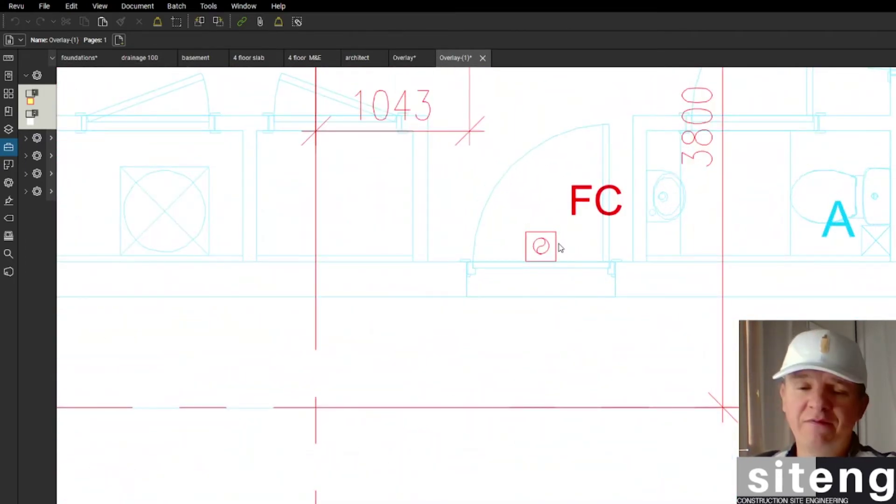
scroll(560, 248, down, 6)
scroll(558, 252, up, 2)
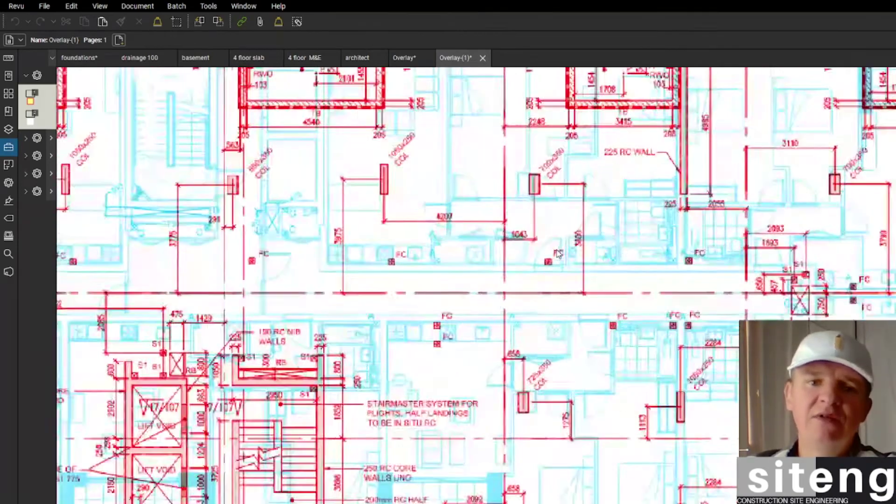
scroll(559, 254, up, 4)
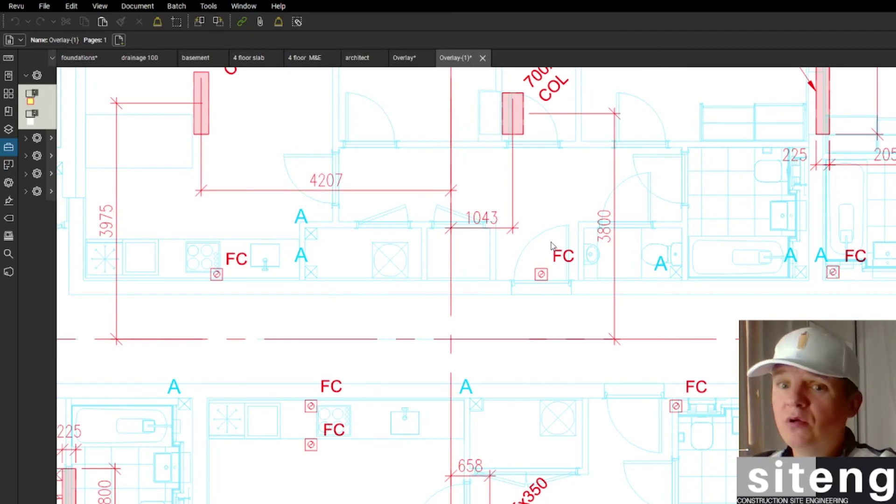
scroll(551, 245, down, 5)
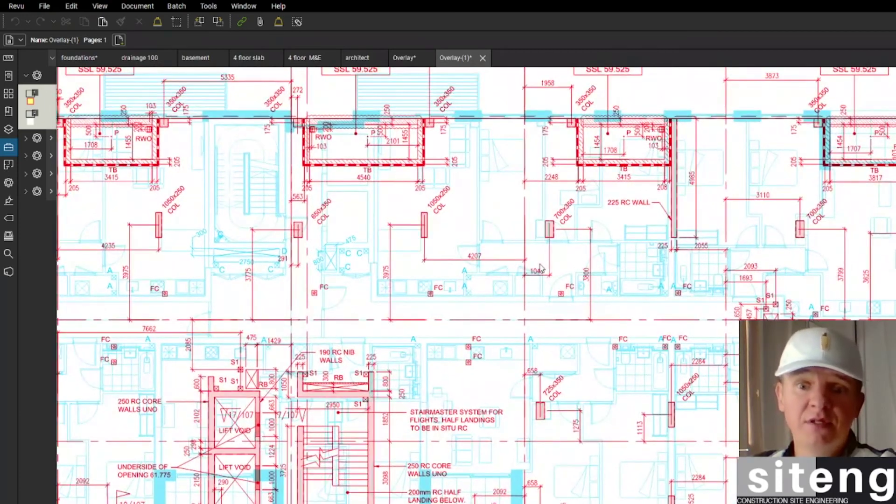